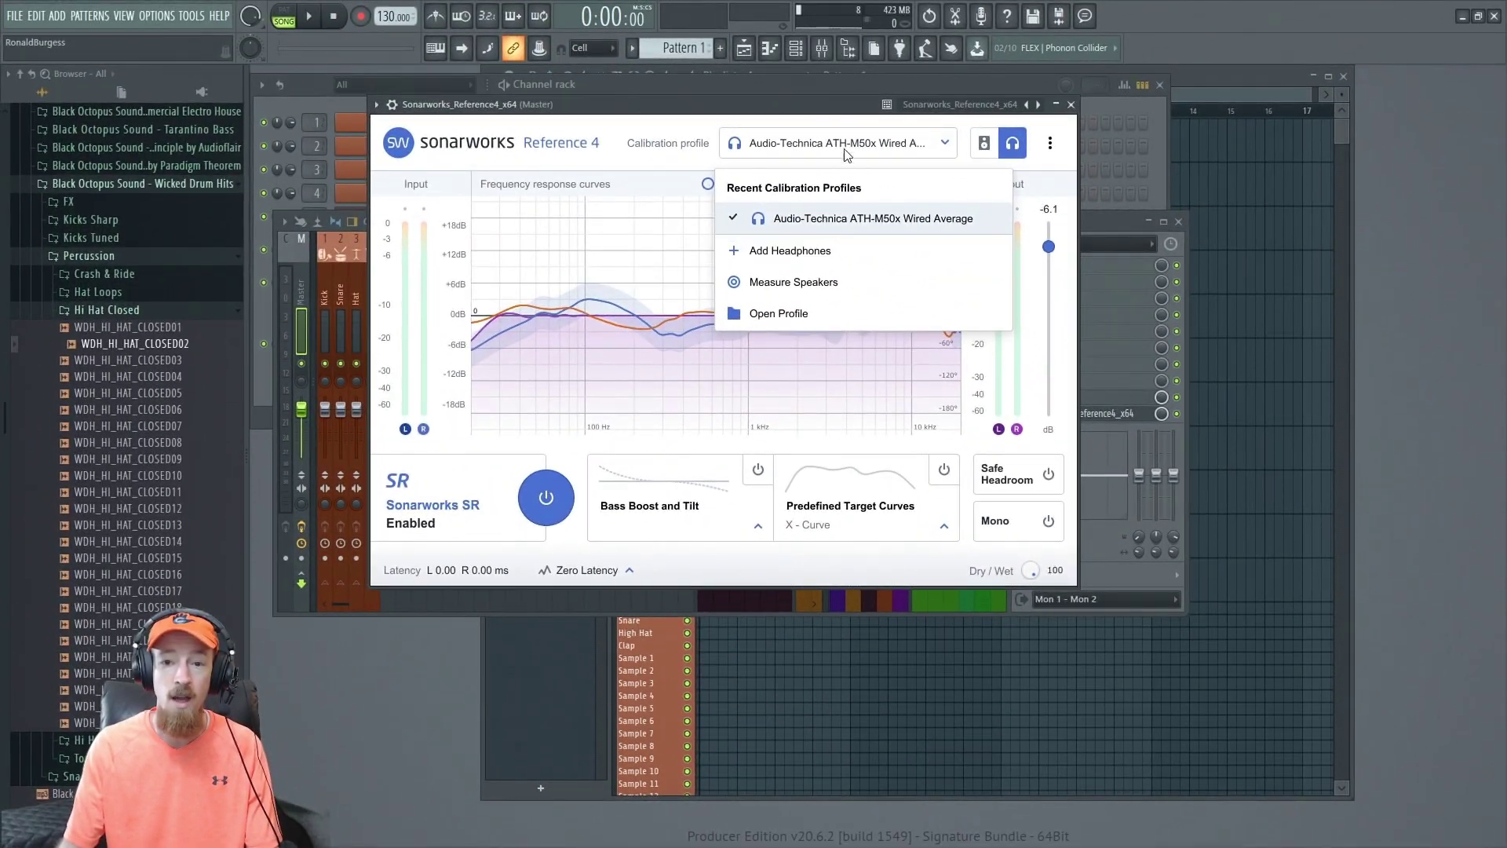
- Start adding a headphone calibration profile by opening the Systemwide app's headphone model selection
left_click(843, 148)
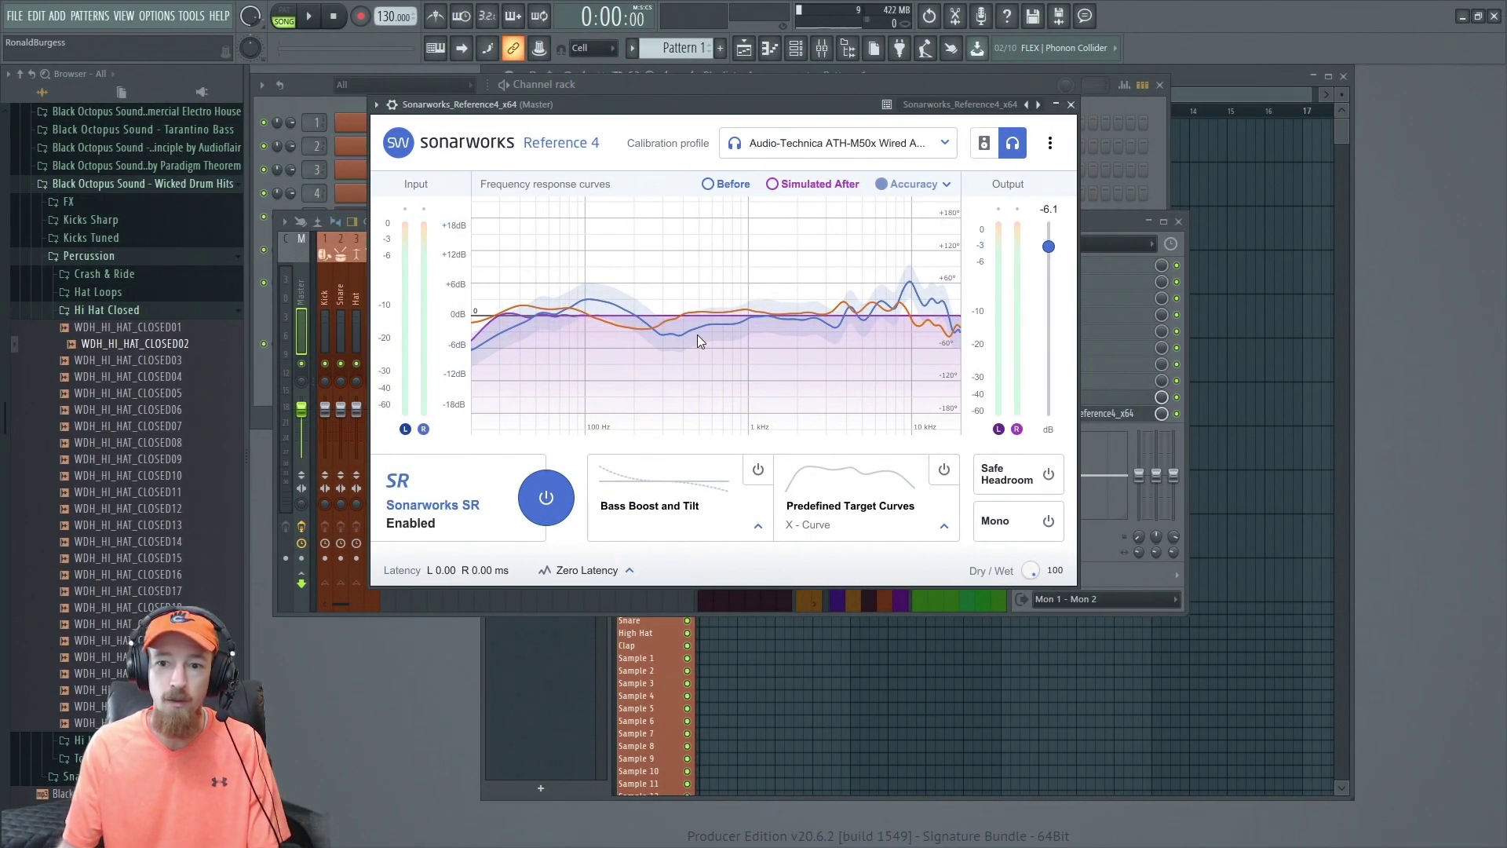
left_click(869, 142)
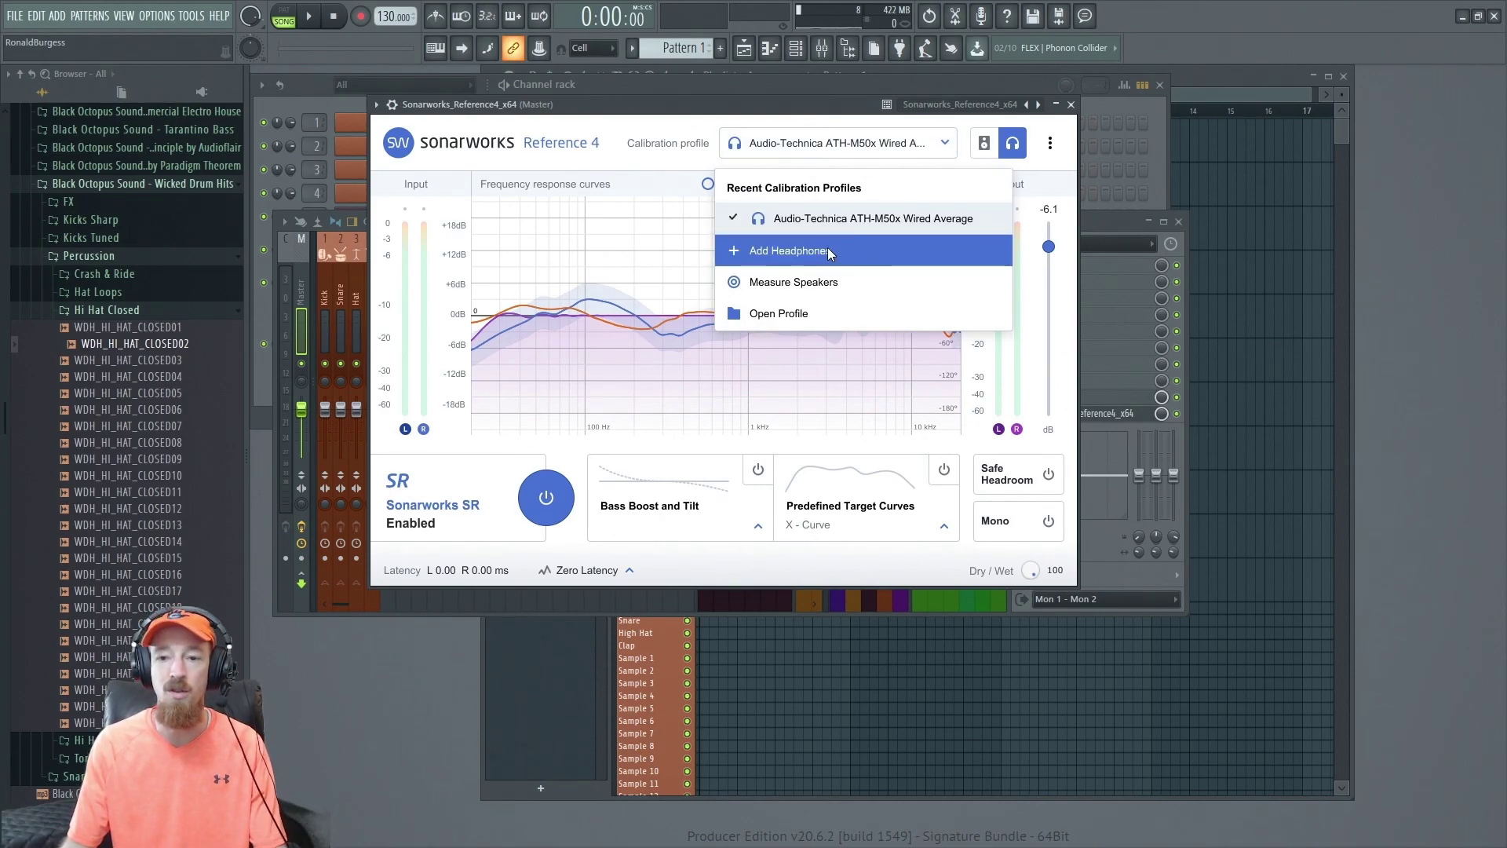
left_click(791, 251)
left_click(903, 469)
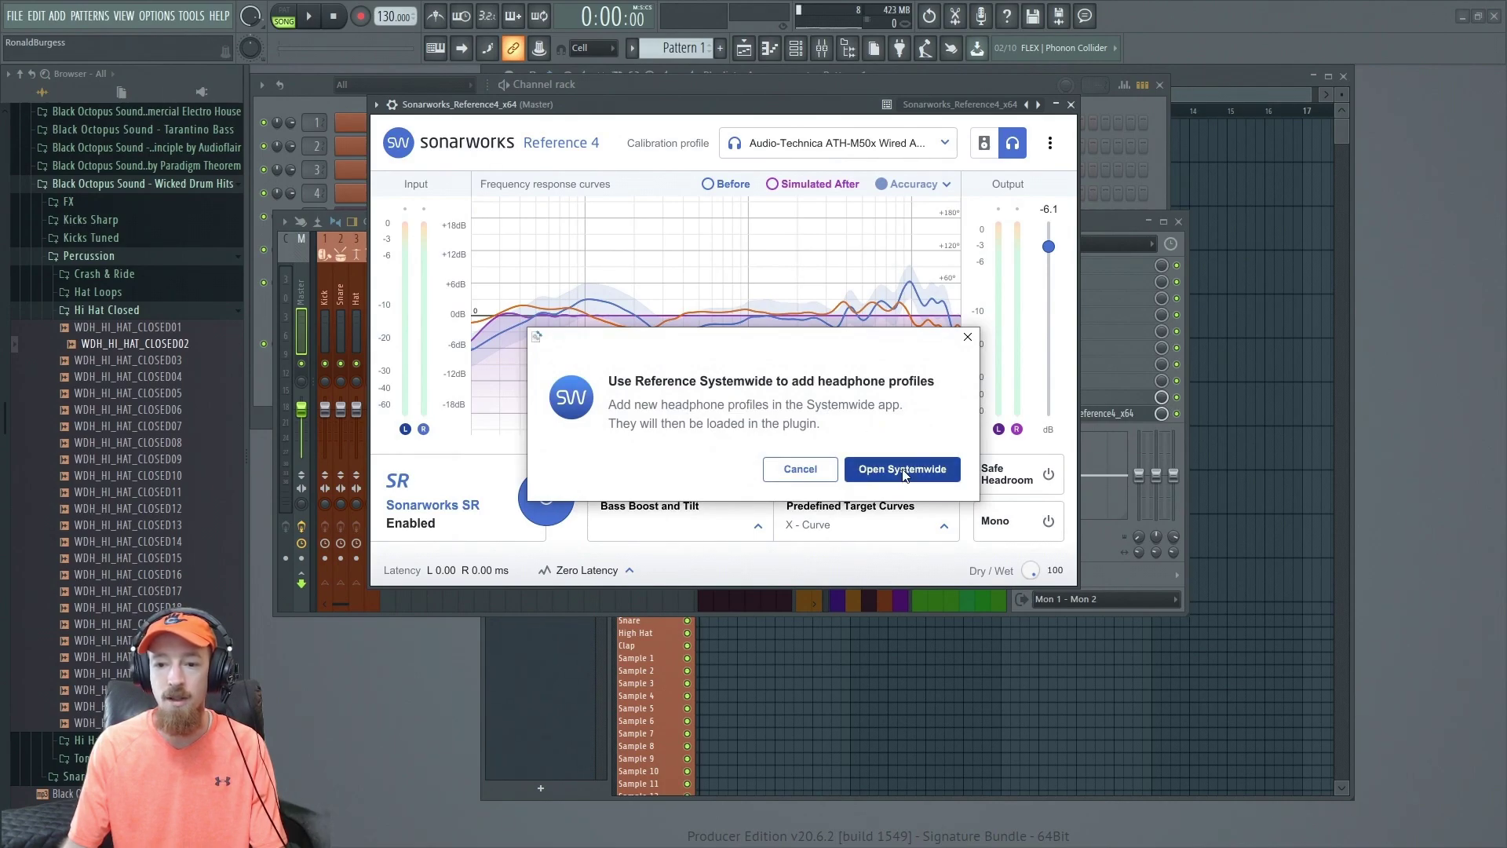
- Browse the list of supported headphone manufacturers and models, and close it without selecting any
scroll(502, 424, "down", 15)
scroll(515, 432, "up", 15)
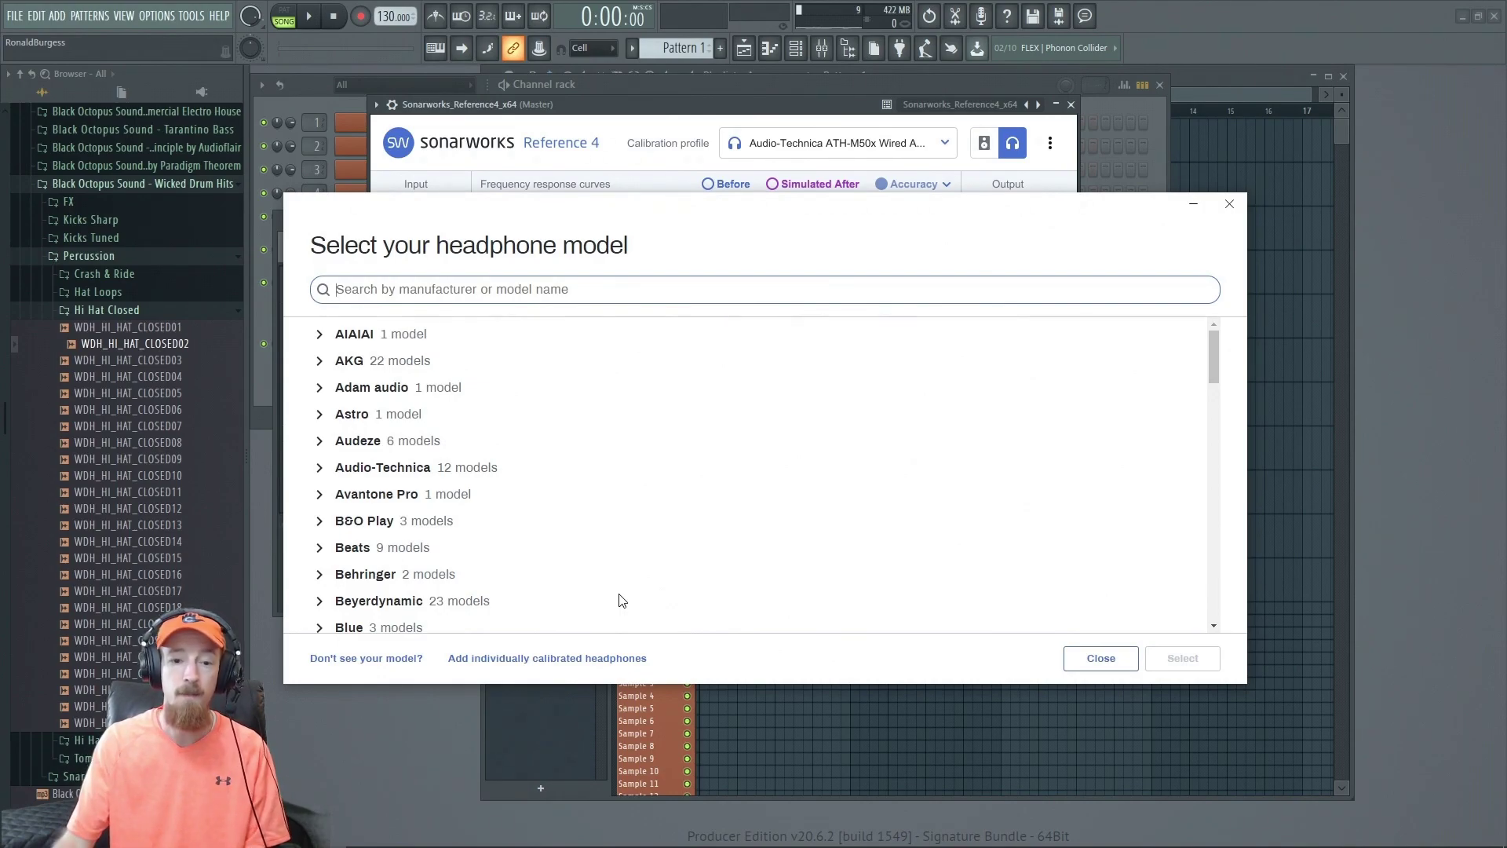
scroll(440, 463, "down", 1)
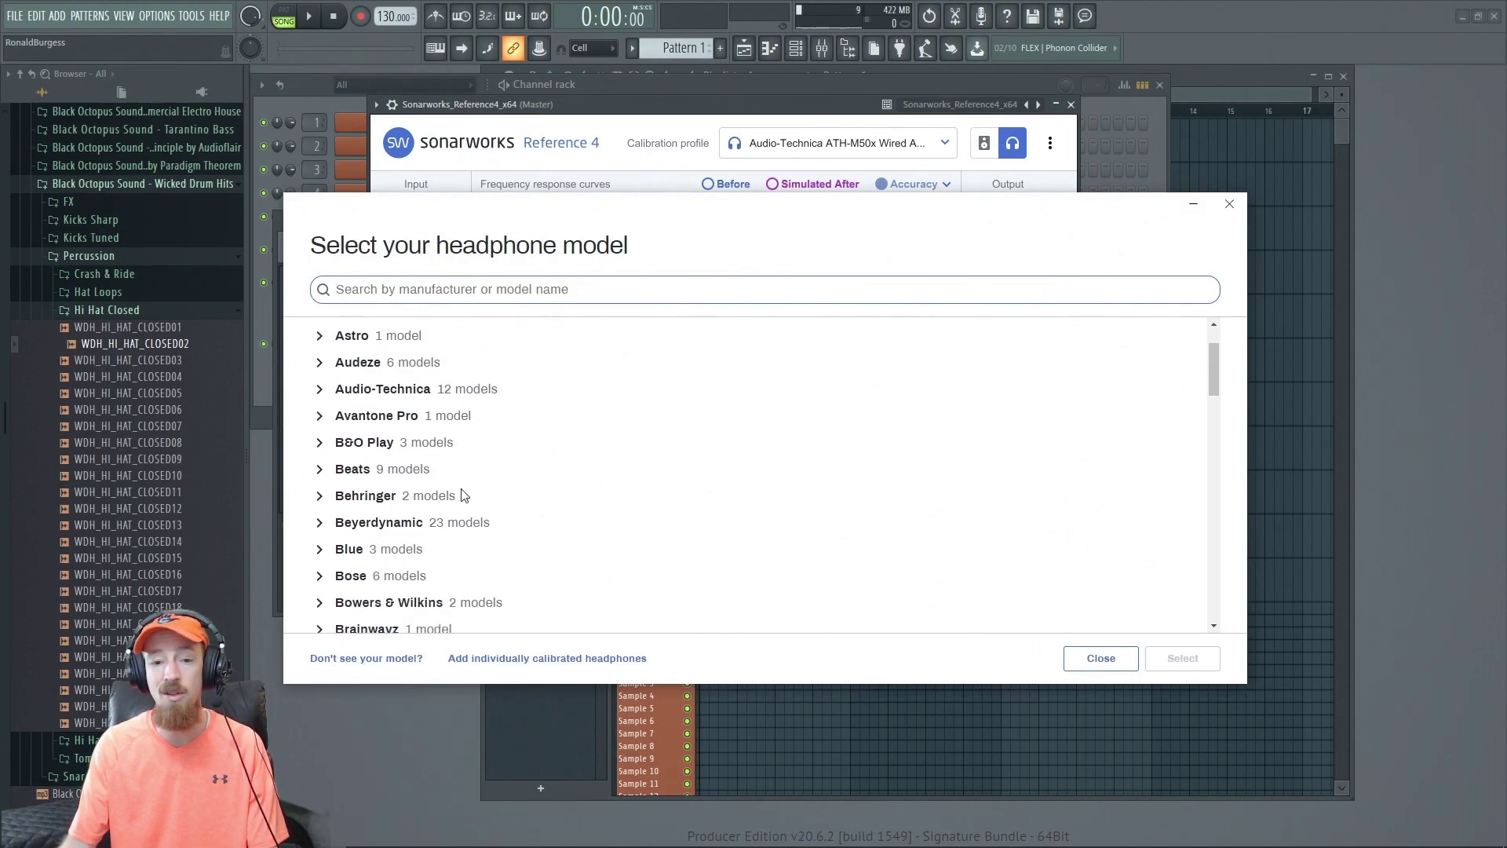
scroll(468, 491, "down", 1)
scroll(592, 497, "up", 2)
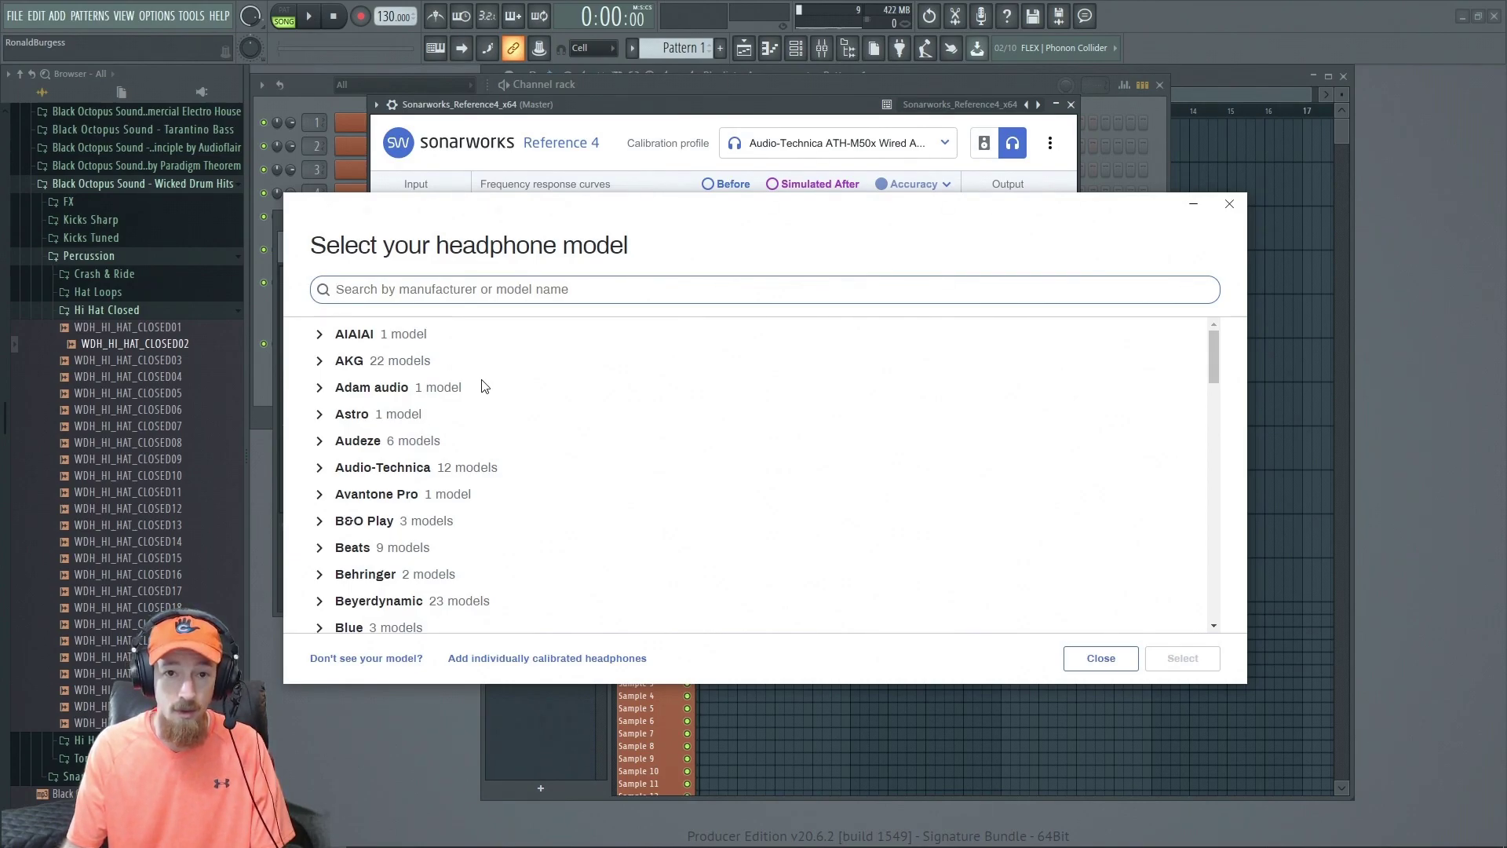
scroll(505, 369, "down", 15)
scroll(529, 421, "down", 4)
scroll(531, 447, "up", 18)
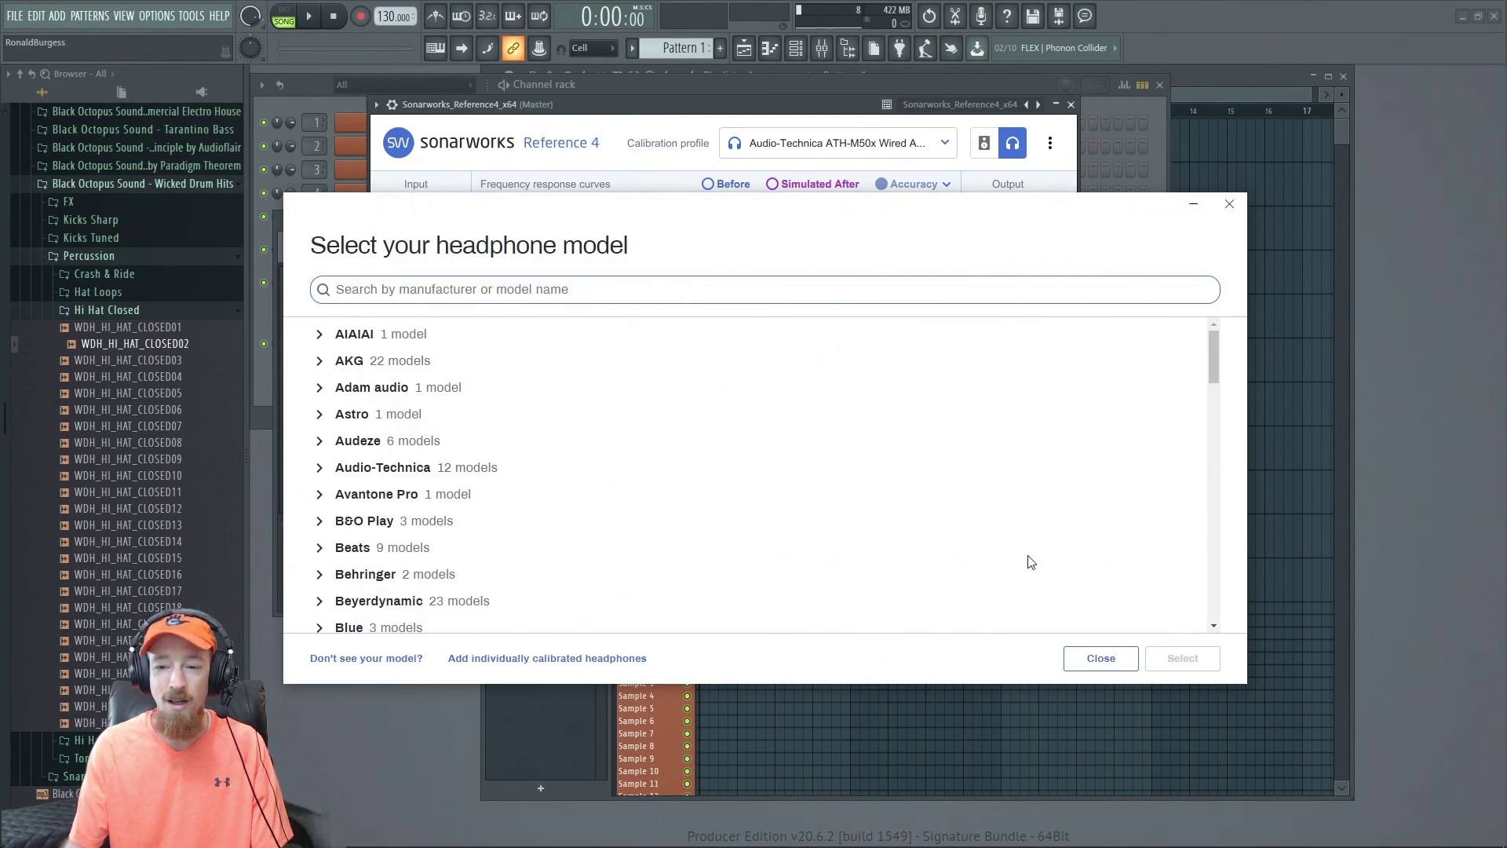
left_click(1091, 659)
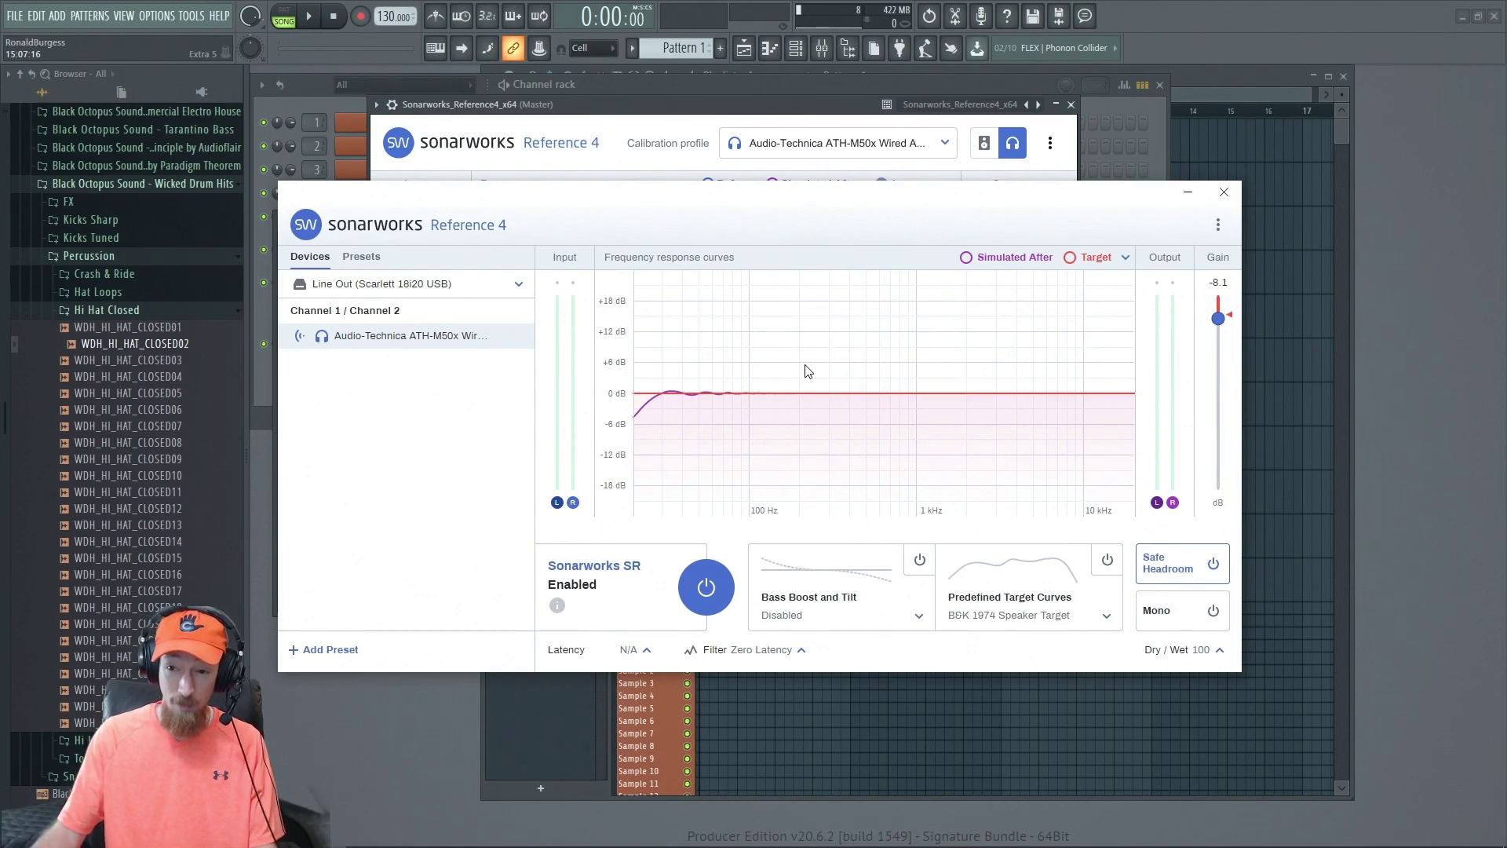
- Review the General, Audio and Notifications settings of the Systemwide app and close the settings
left_click(1217, 225)
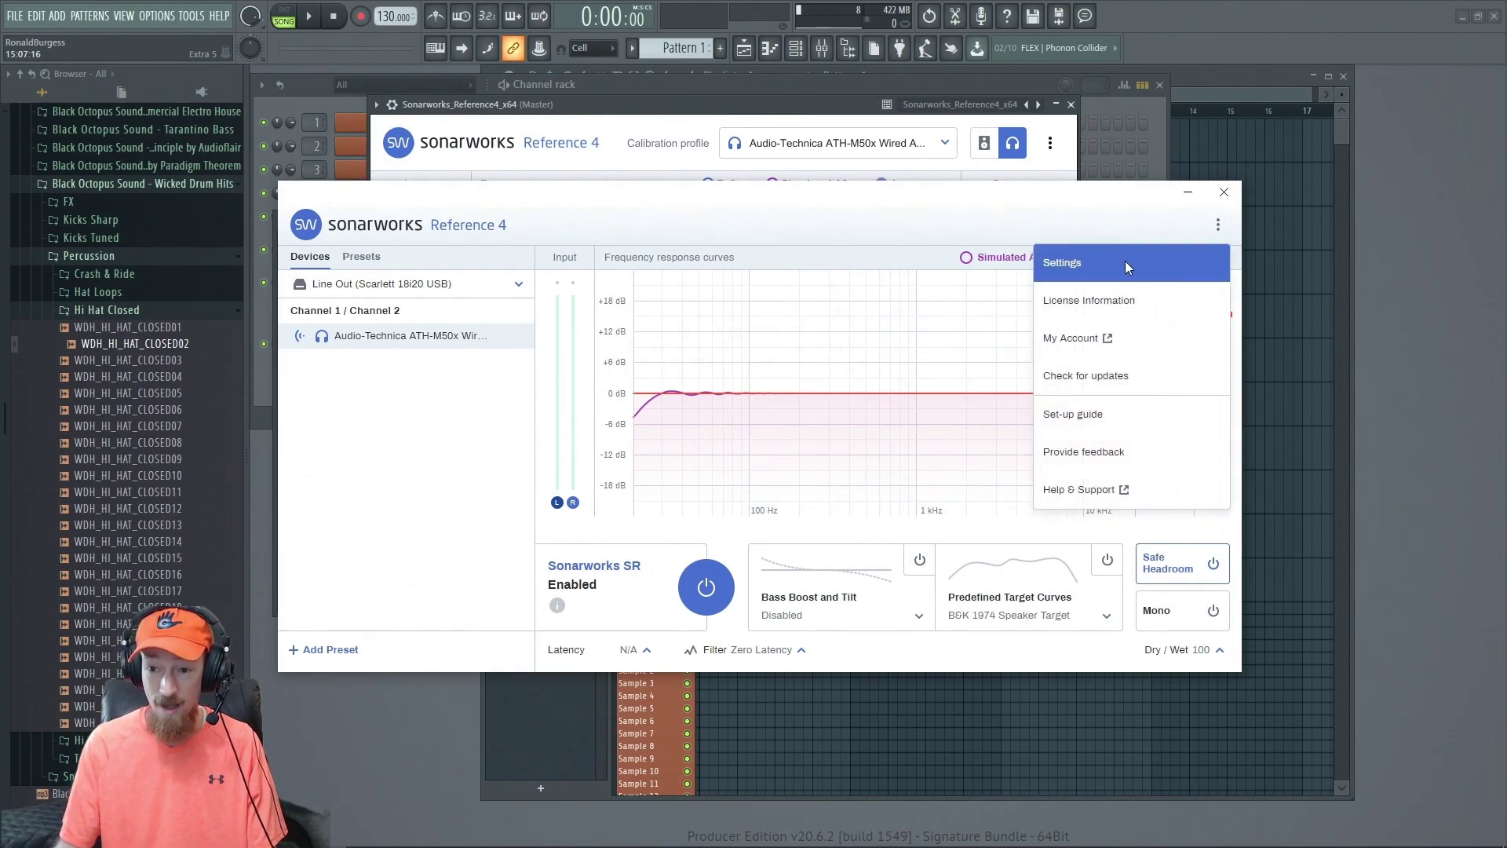
left_click(1127, 265)
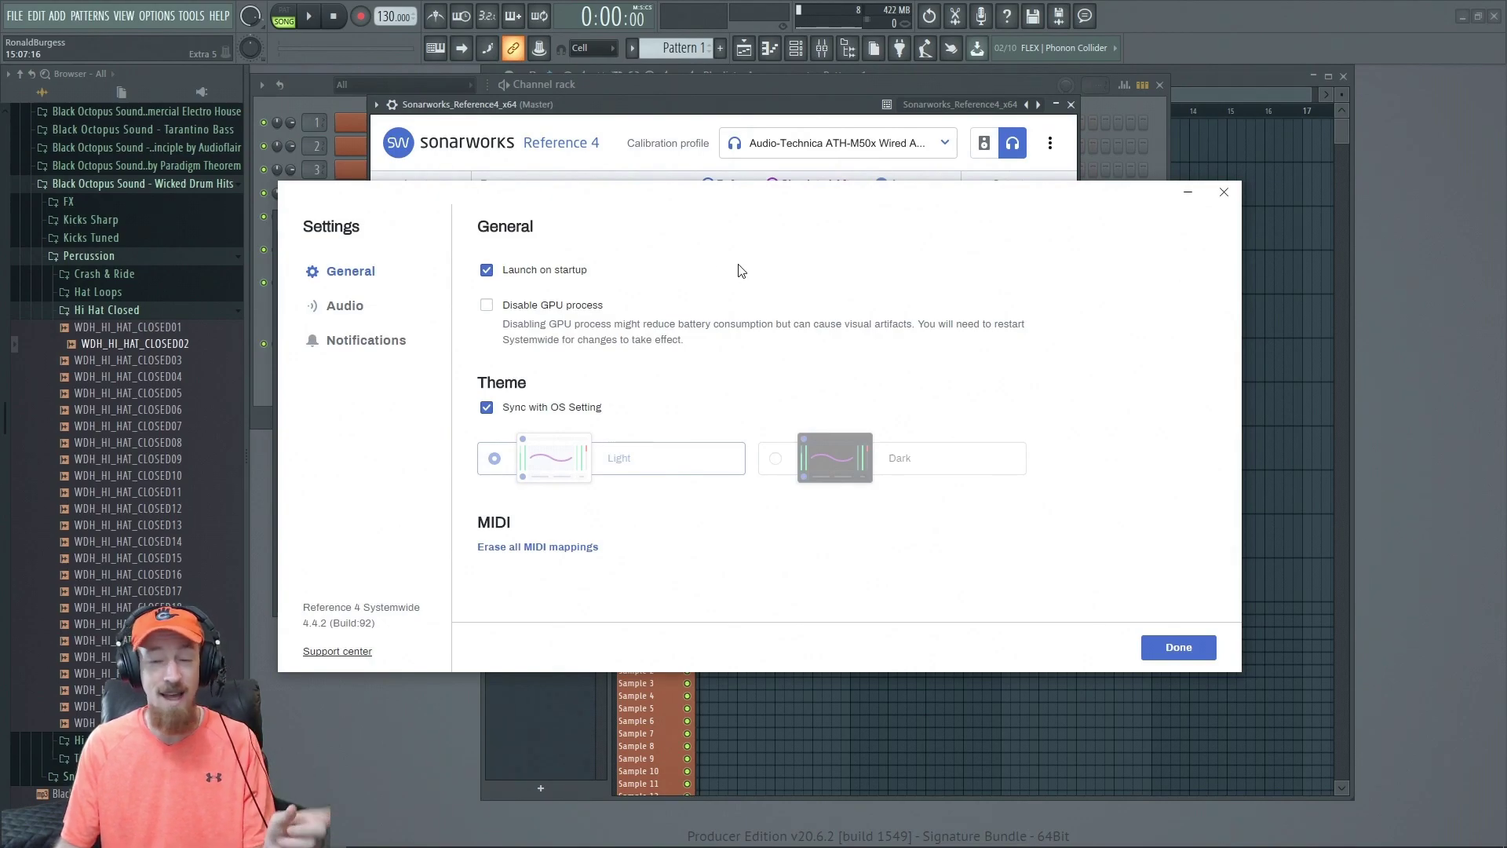
left_click(373, 340)
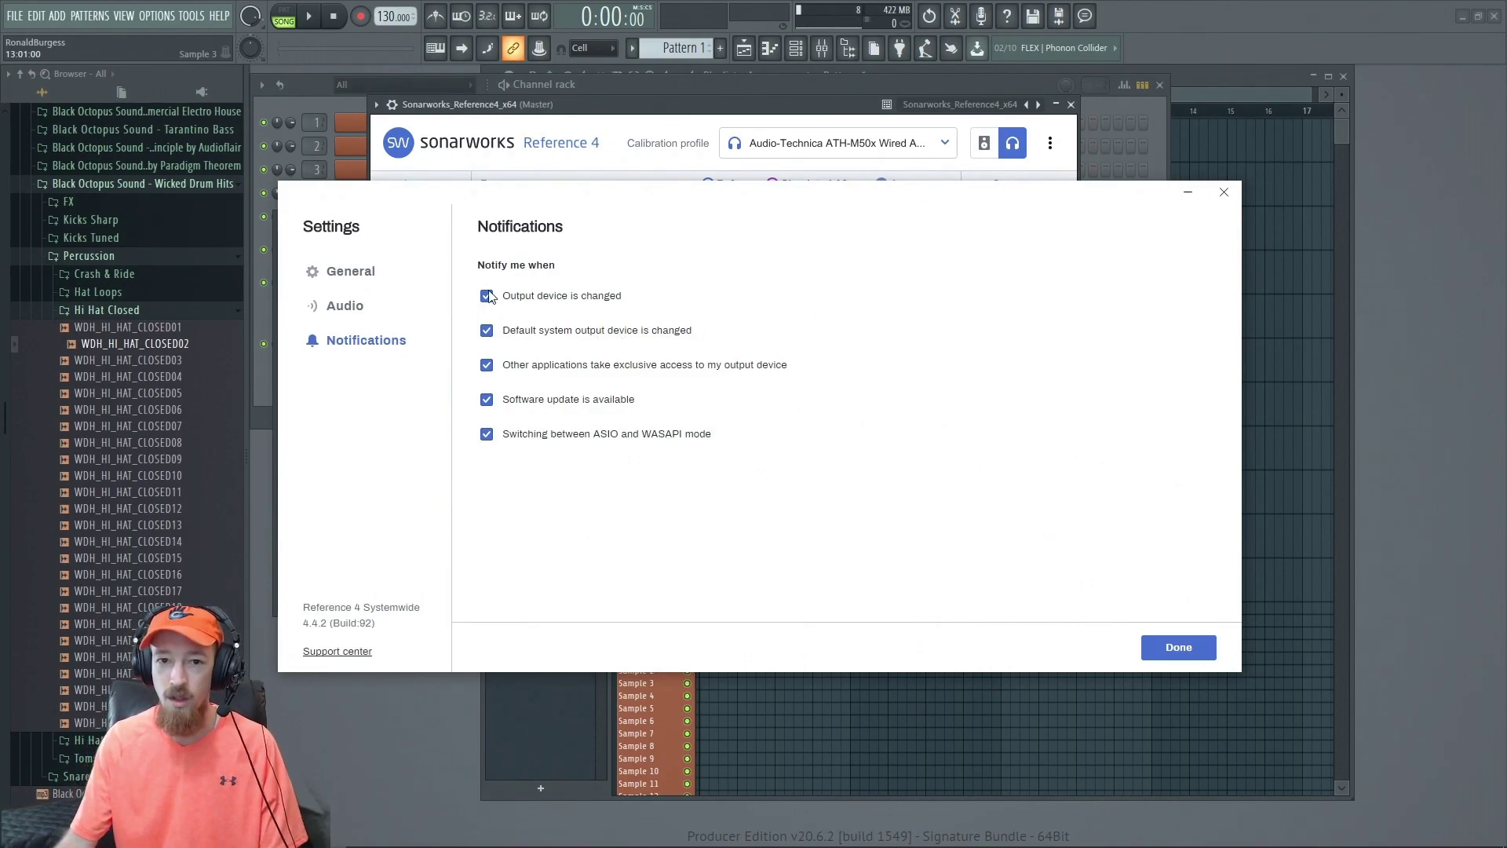
left_click(358, 312)
left_click(370, 280)
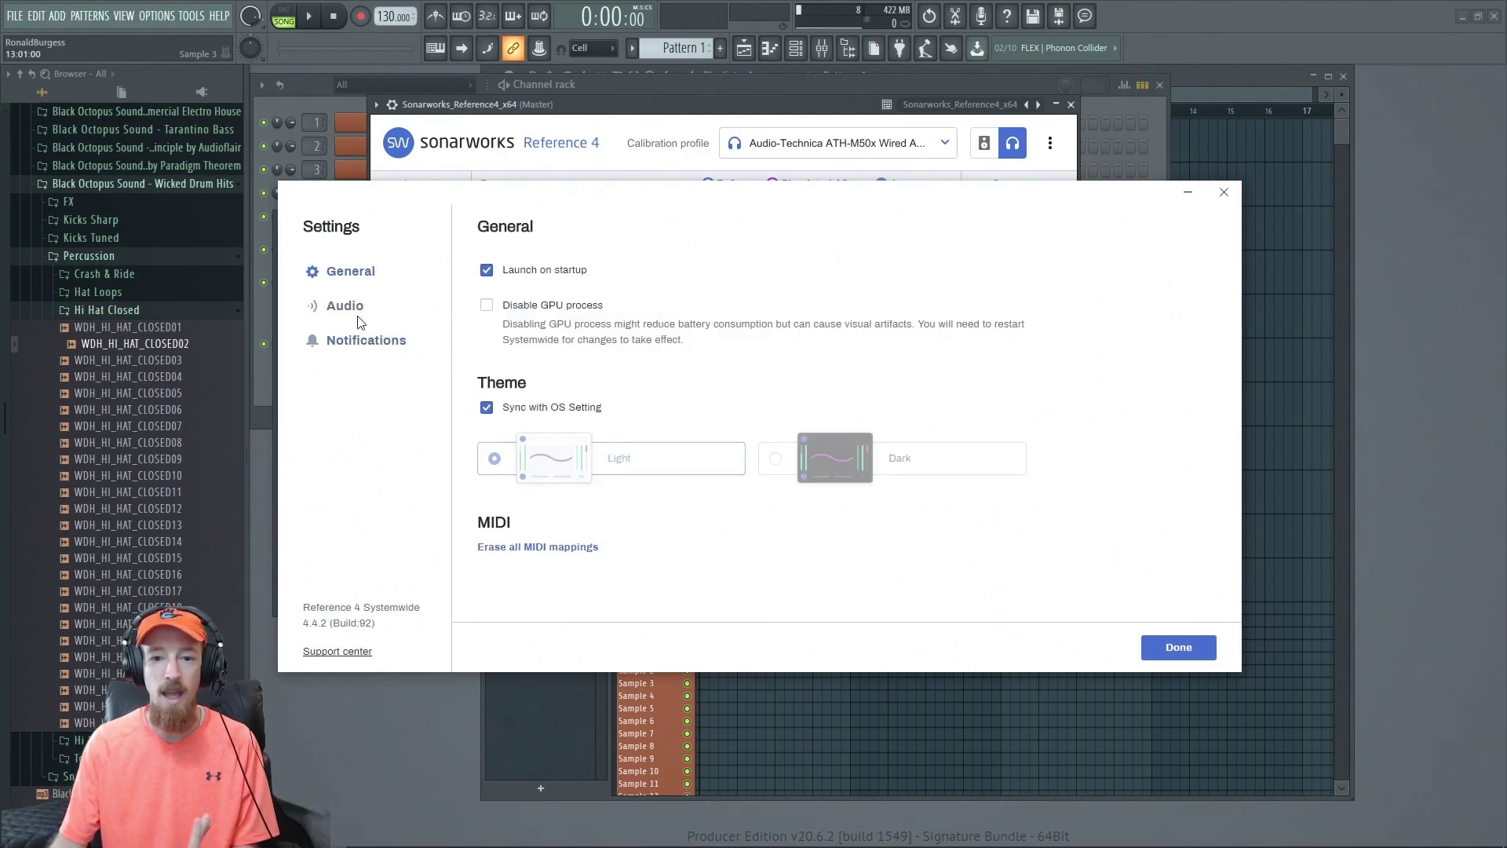
left_click(367, 345)
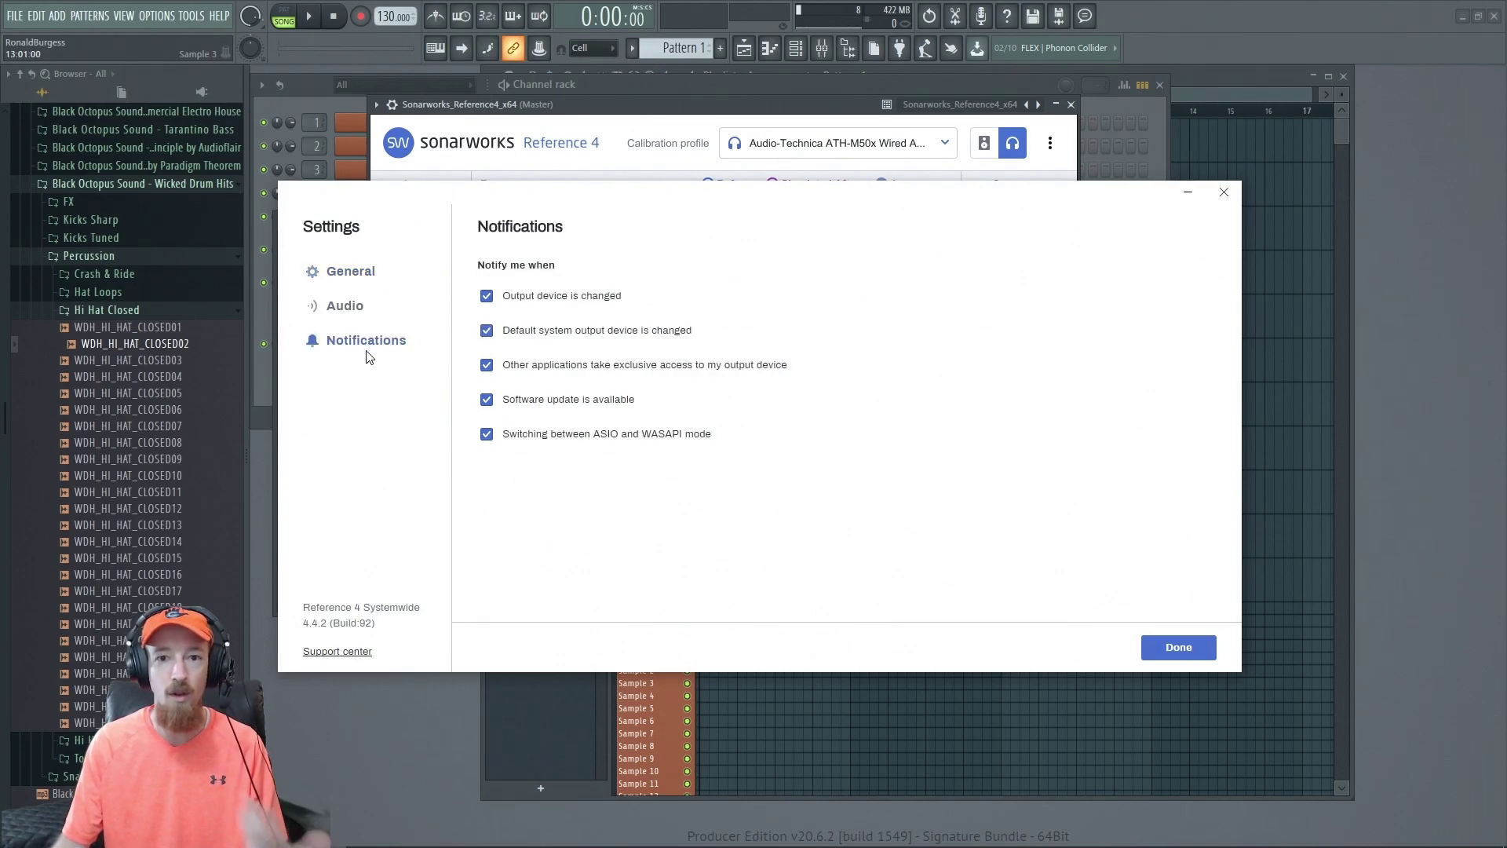
left_click(355, 307)
left_click(359, 281)
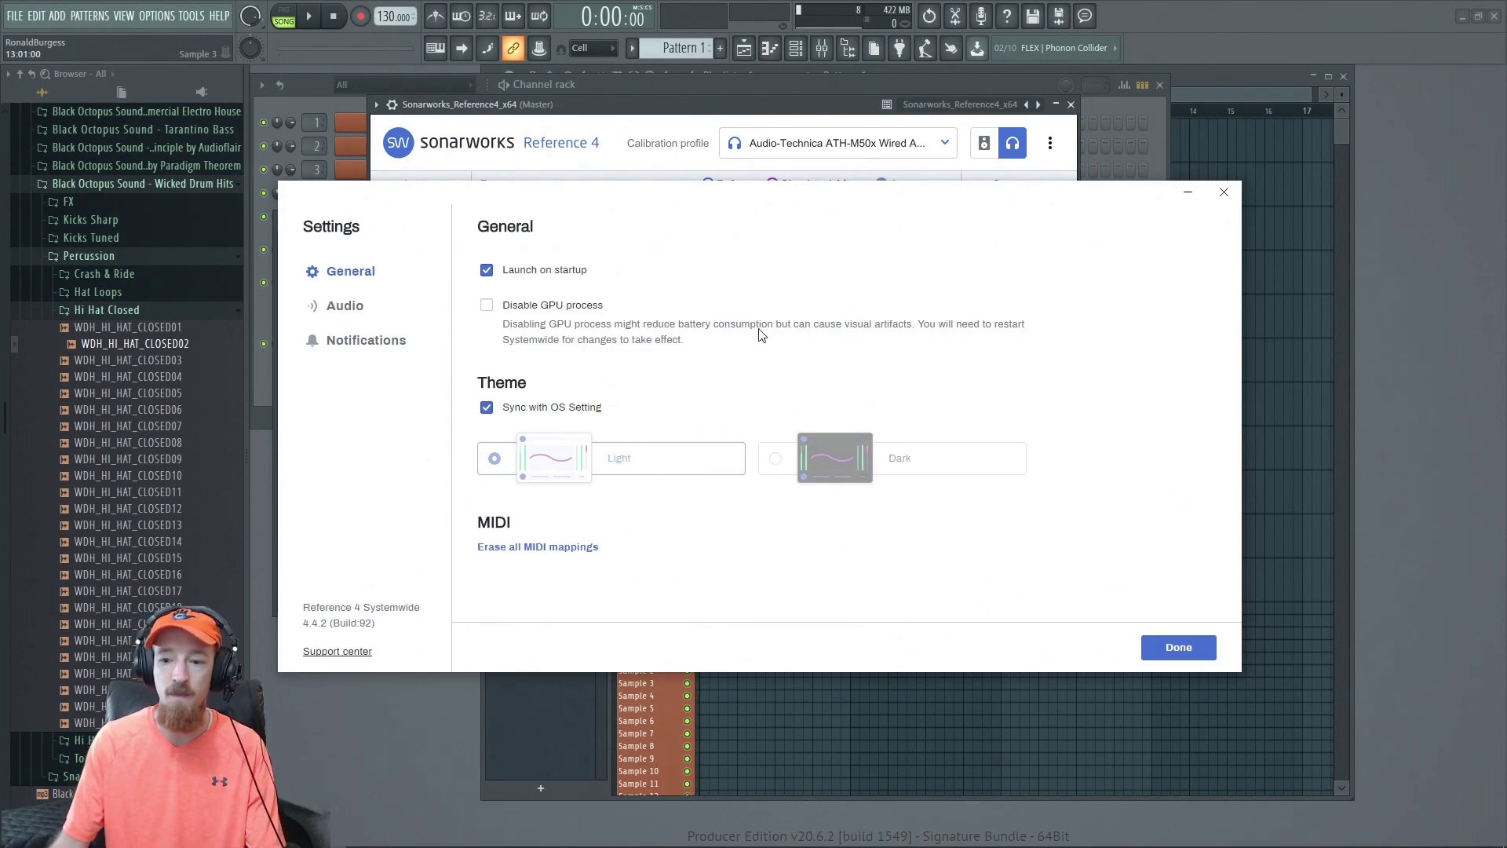
left_click(1180, 657)
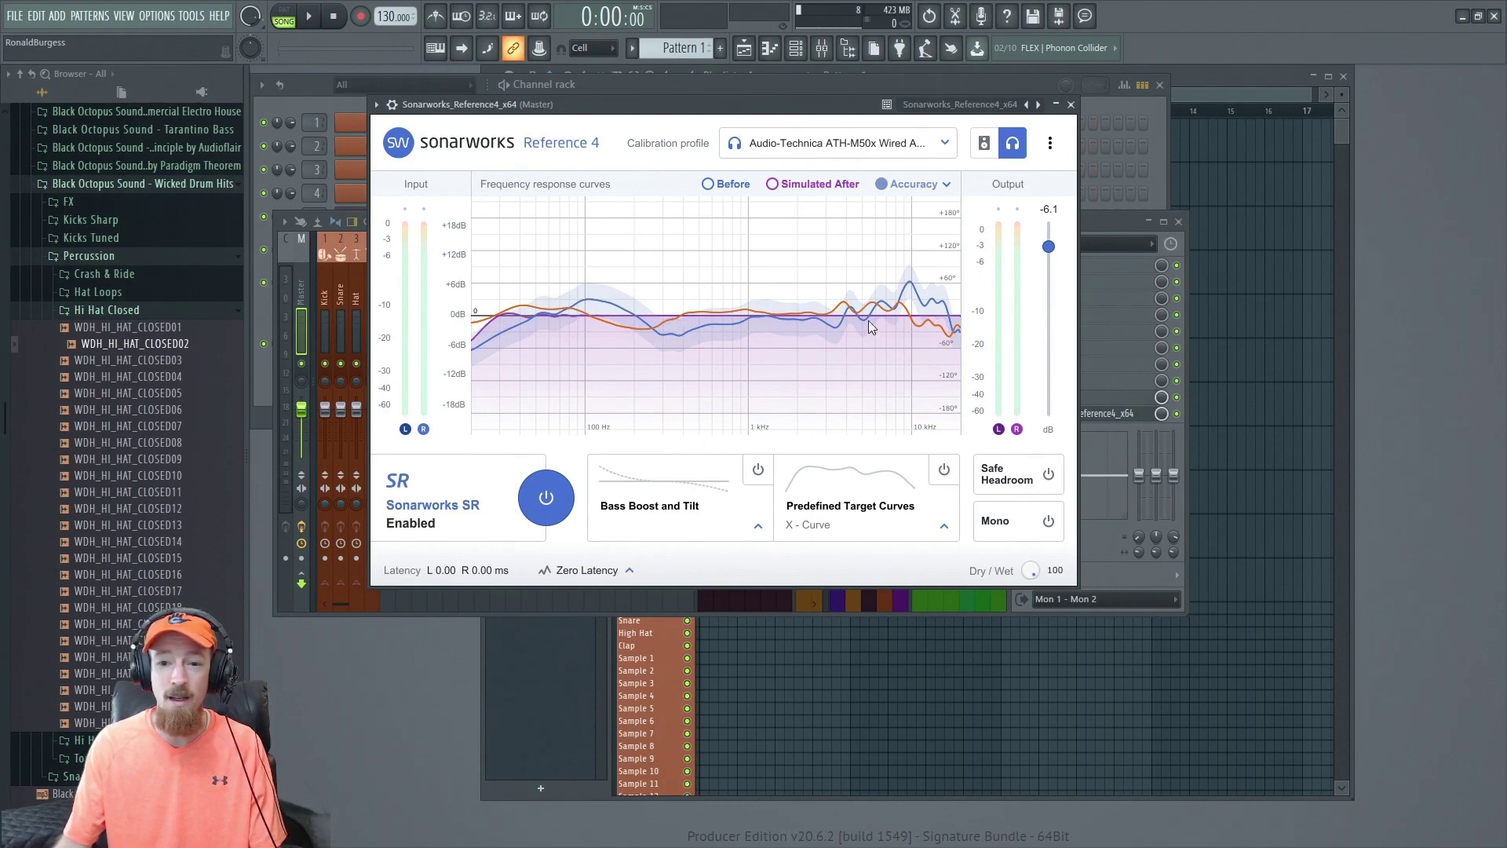
- Compare the B&K 1974 speaker target and X-Curve predefined target curves in the Reference 4 plugin
left_click(703, 536)
left_click(722, 518)
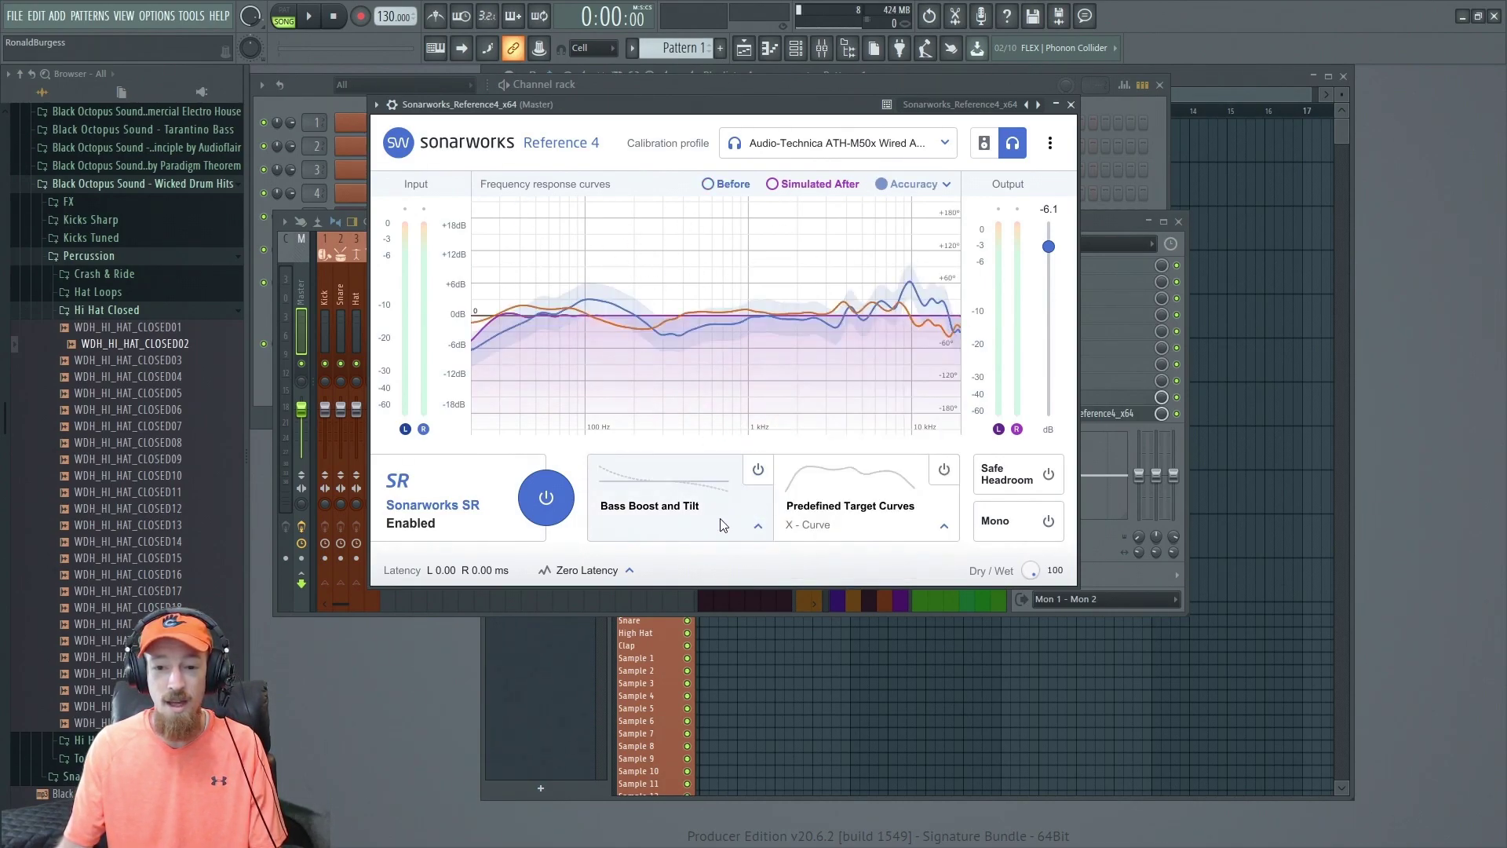
left_click(924, 527)
left_click(685, 438)
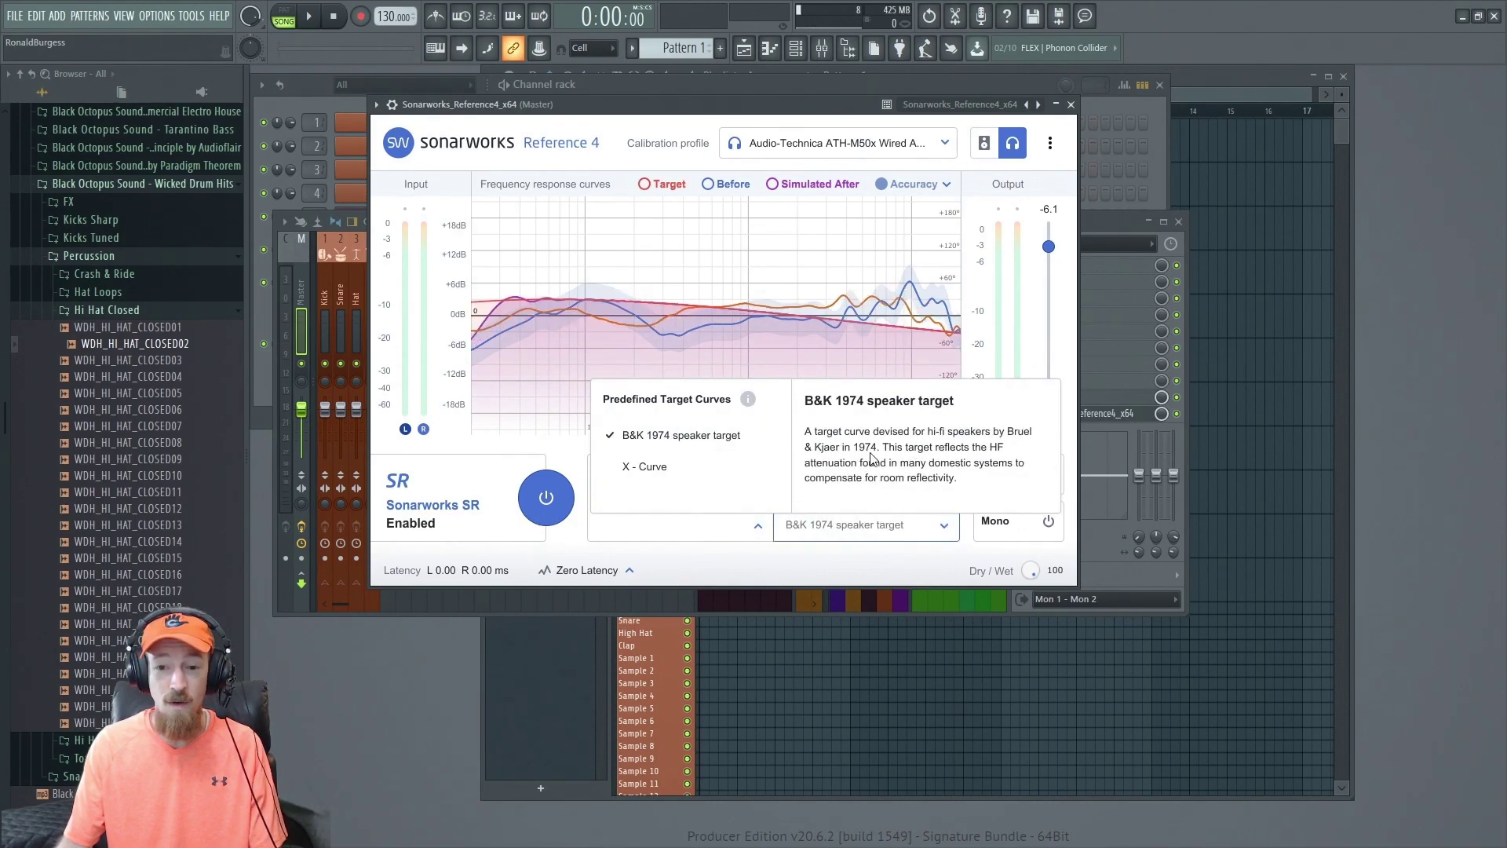
left_click(689, 466)
left_click(694, 437)
left_click(667, 466)
left_click(892, 539)
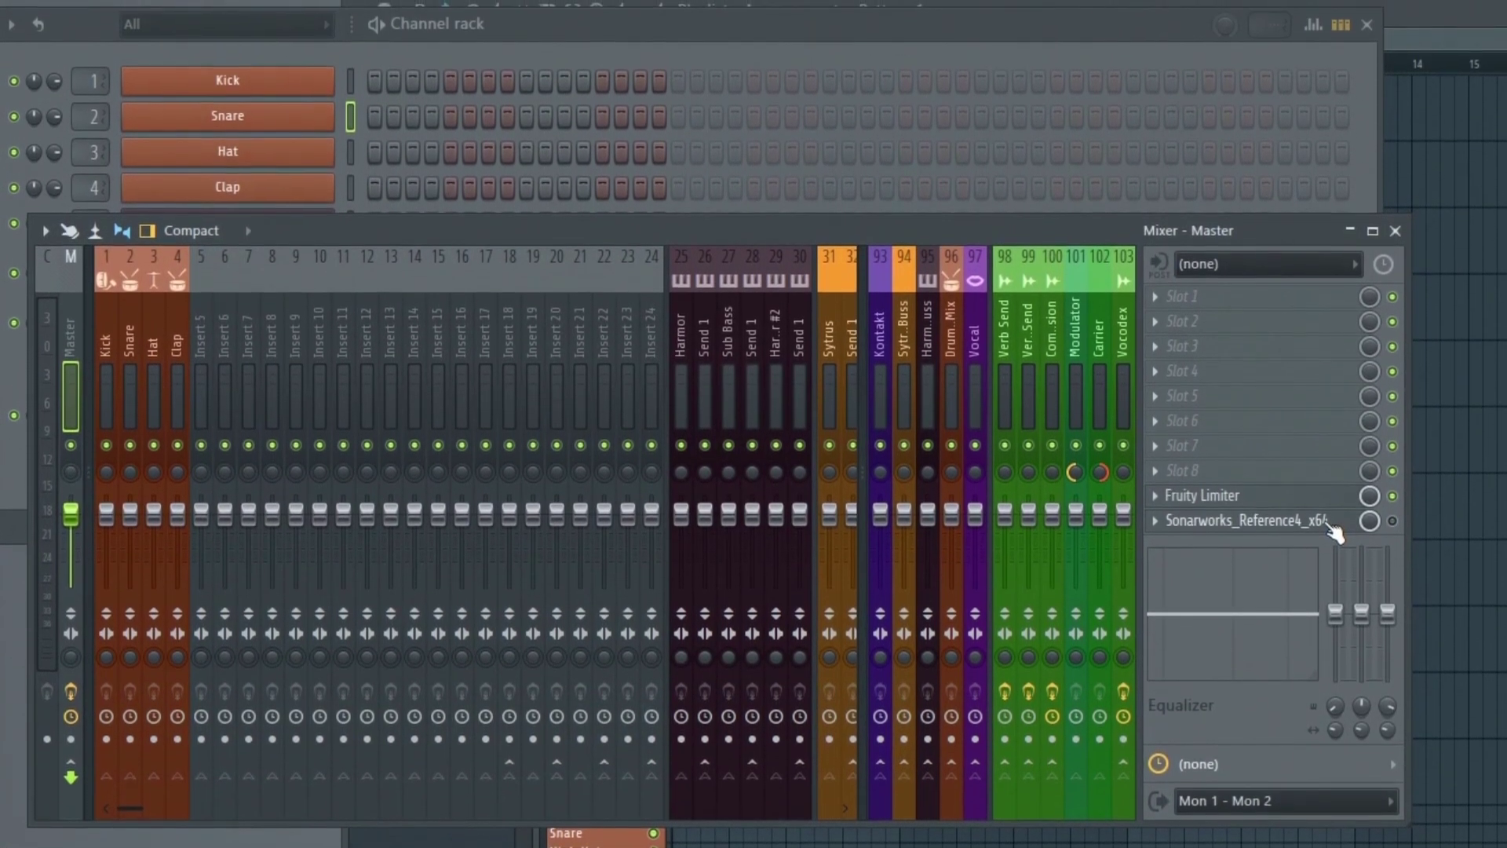
- Enable the Sonarworks Reference 4 effect on the master mixer track and close its plugin window
left_click(1331, 490)
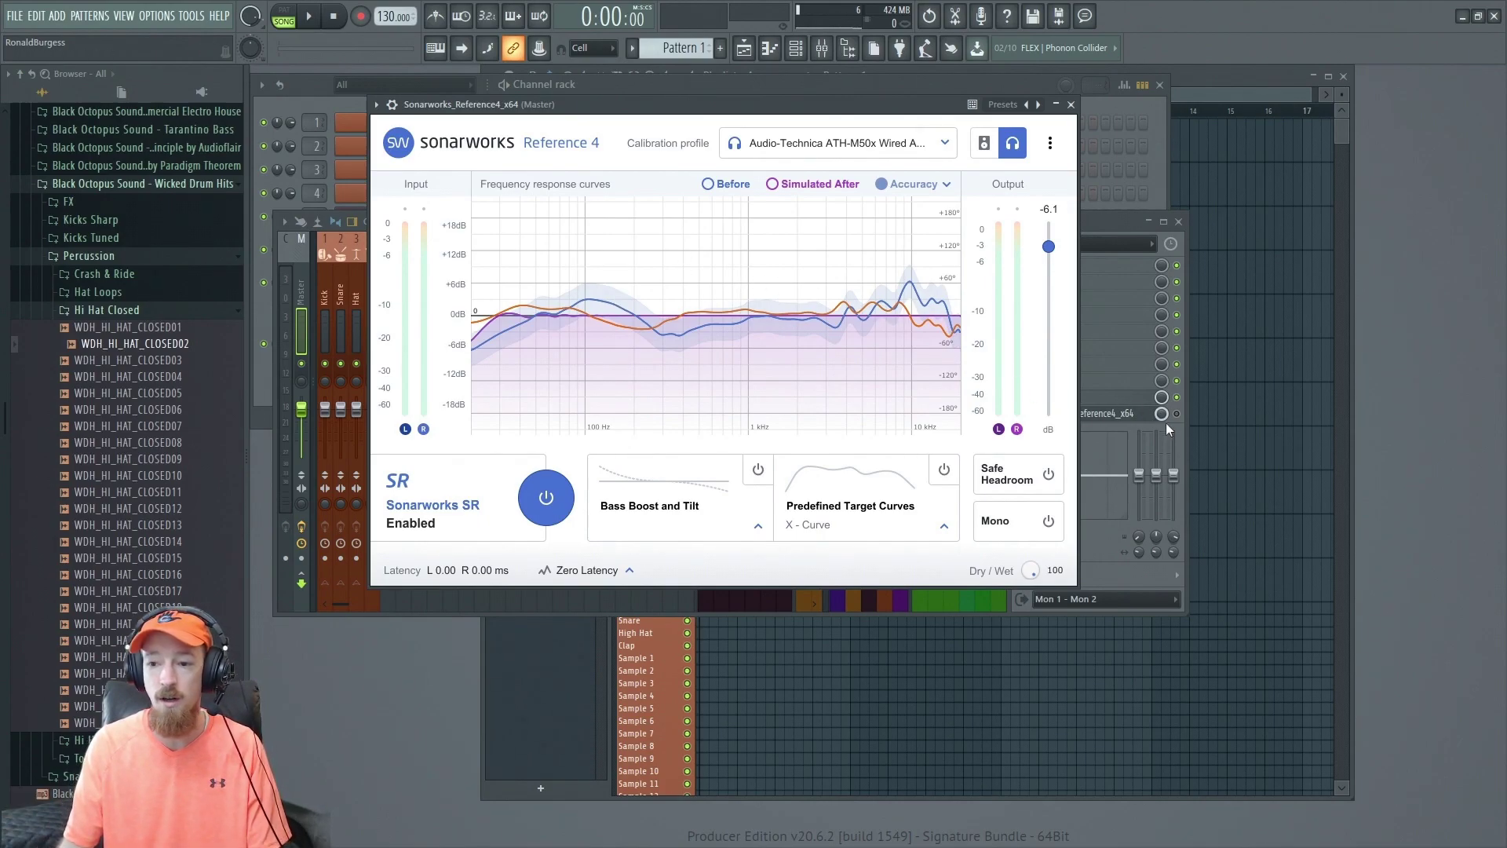
left_click(1186, 419)
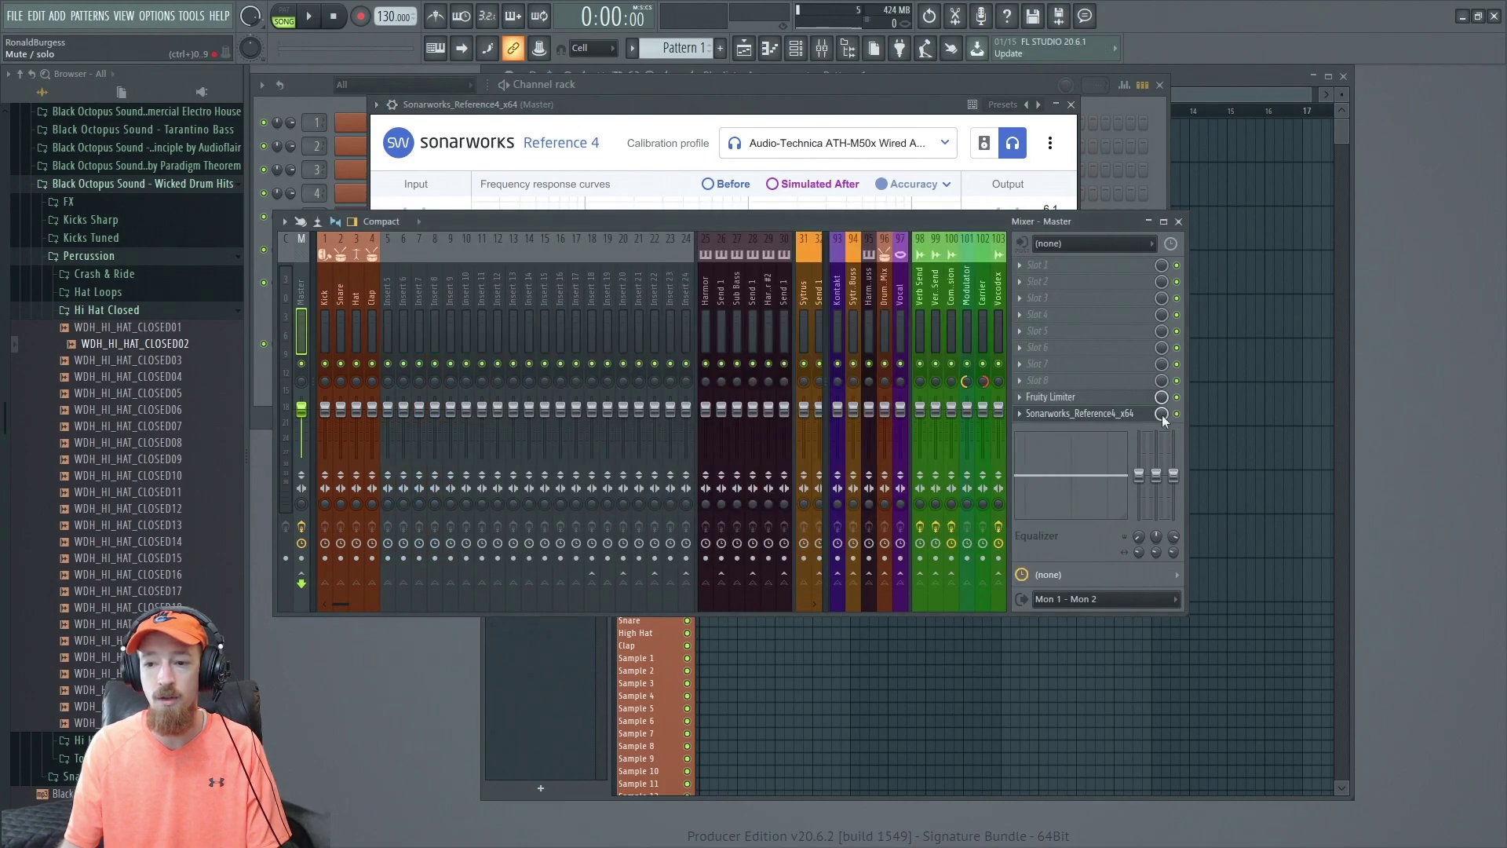
left_click(1098, 414)
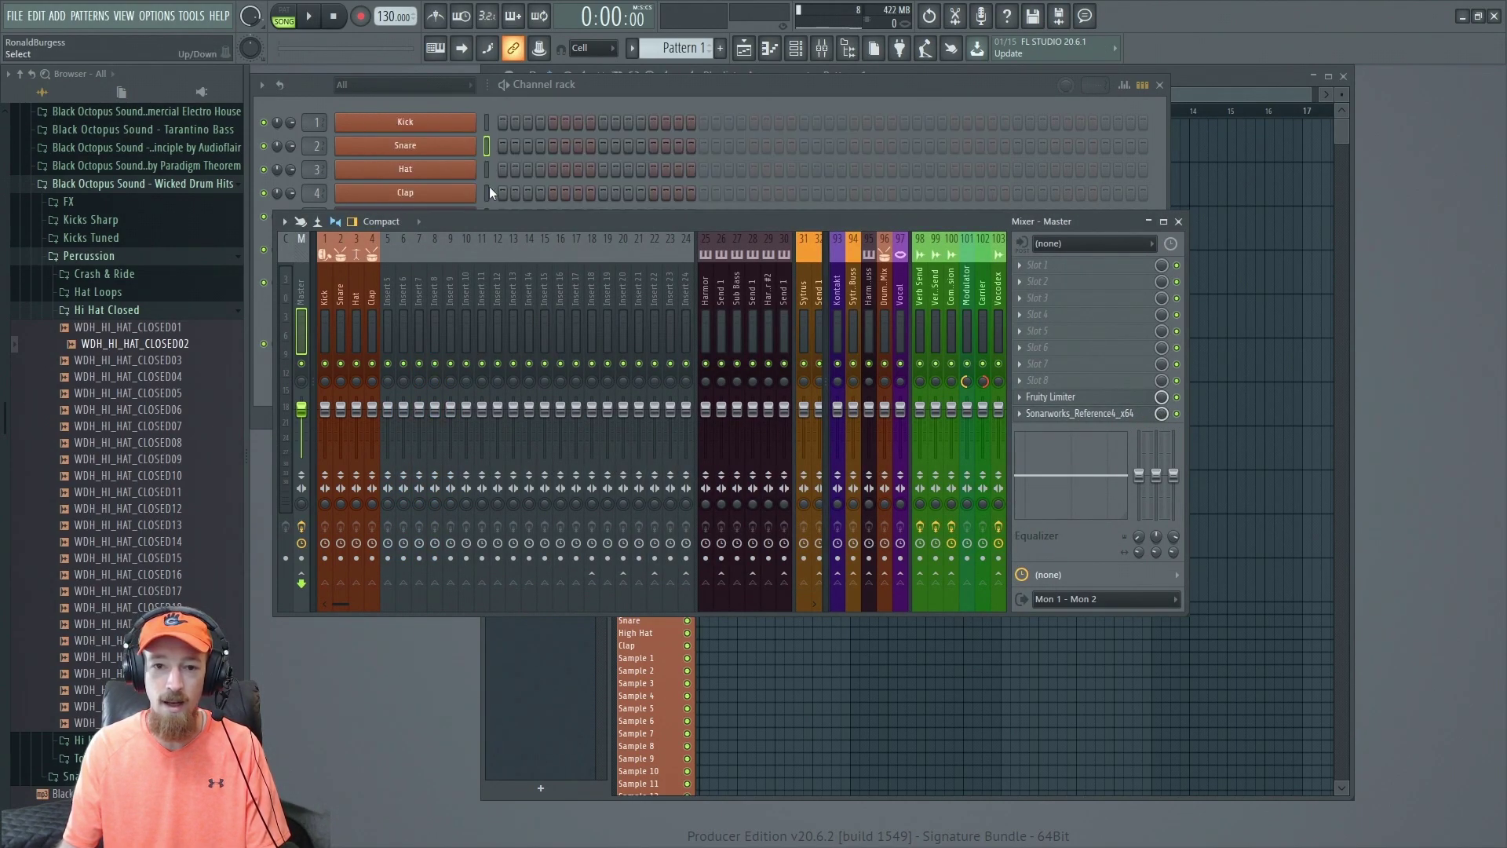
- Place a kick on the first step of the pattern and render the song to untitled.wav, dismissing the bypass reminder
left_click(502, 119)
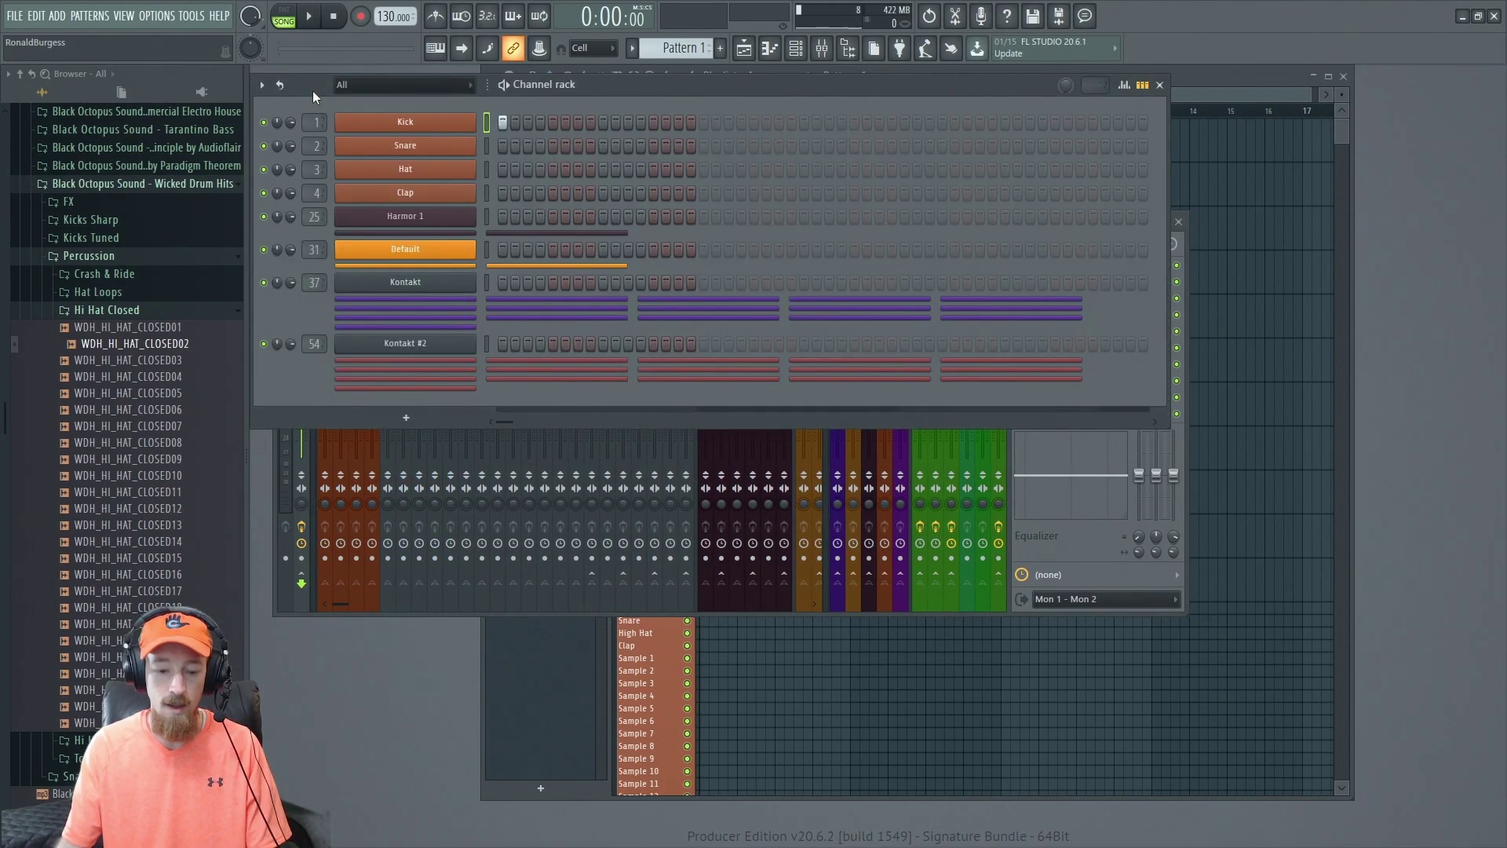
key("ctrl+r")
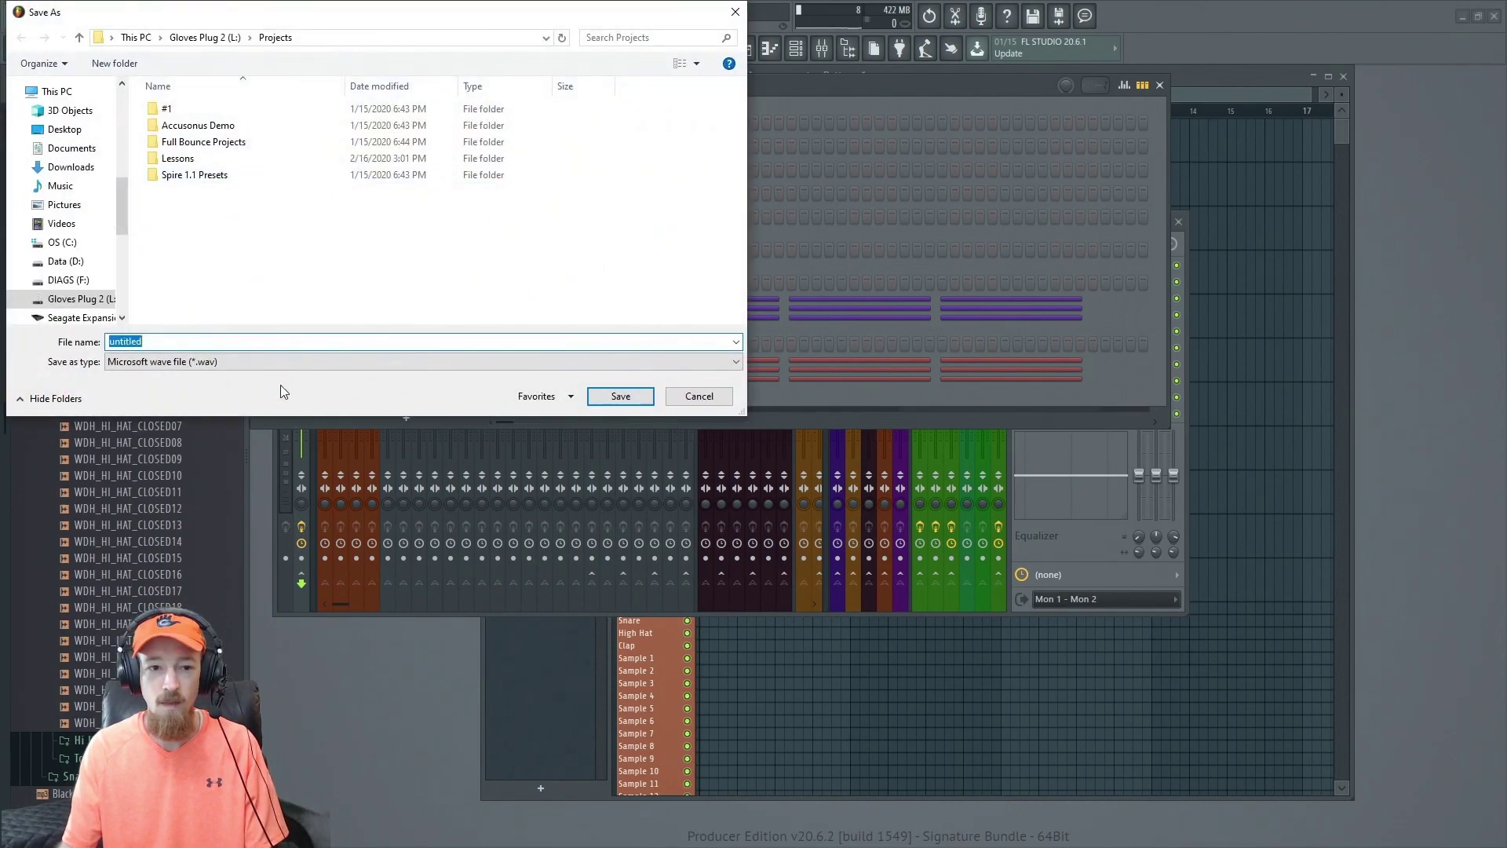
left_click(638, 396)
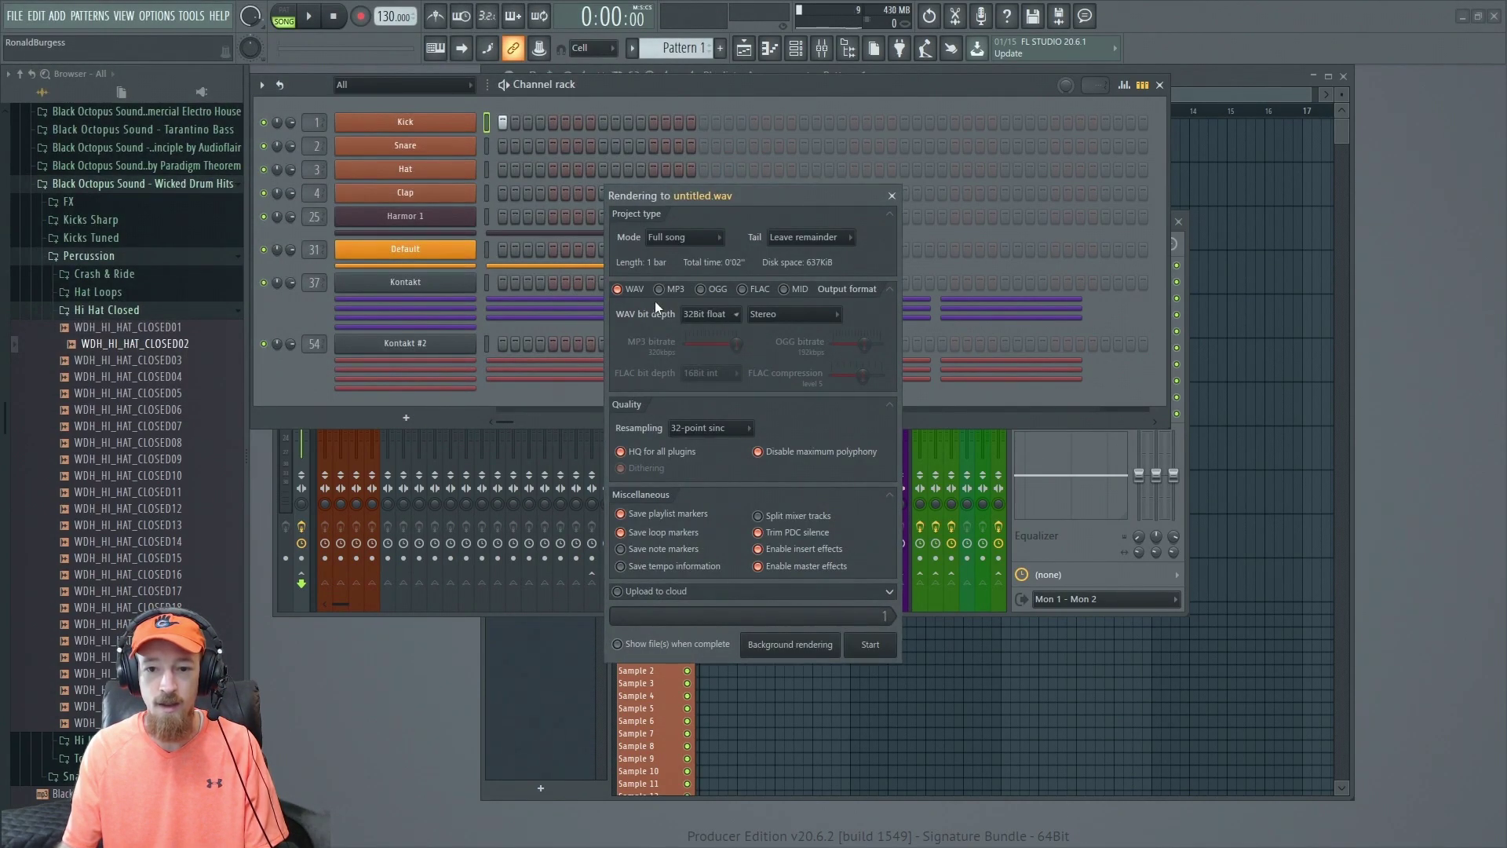
left_click(870, 644)
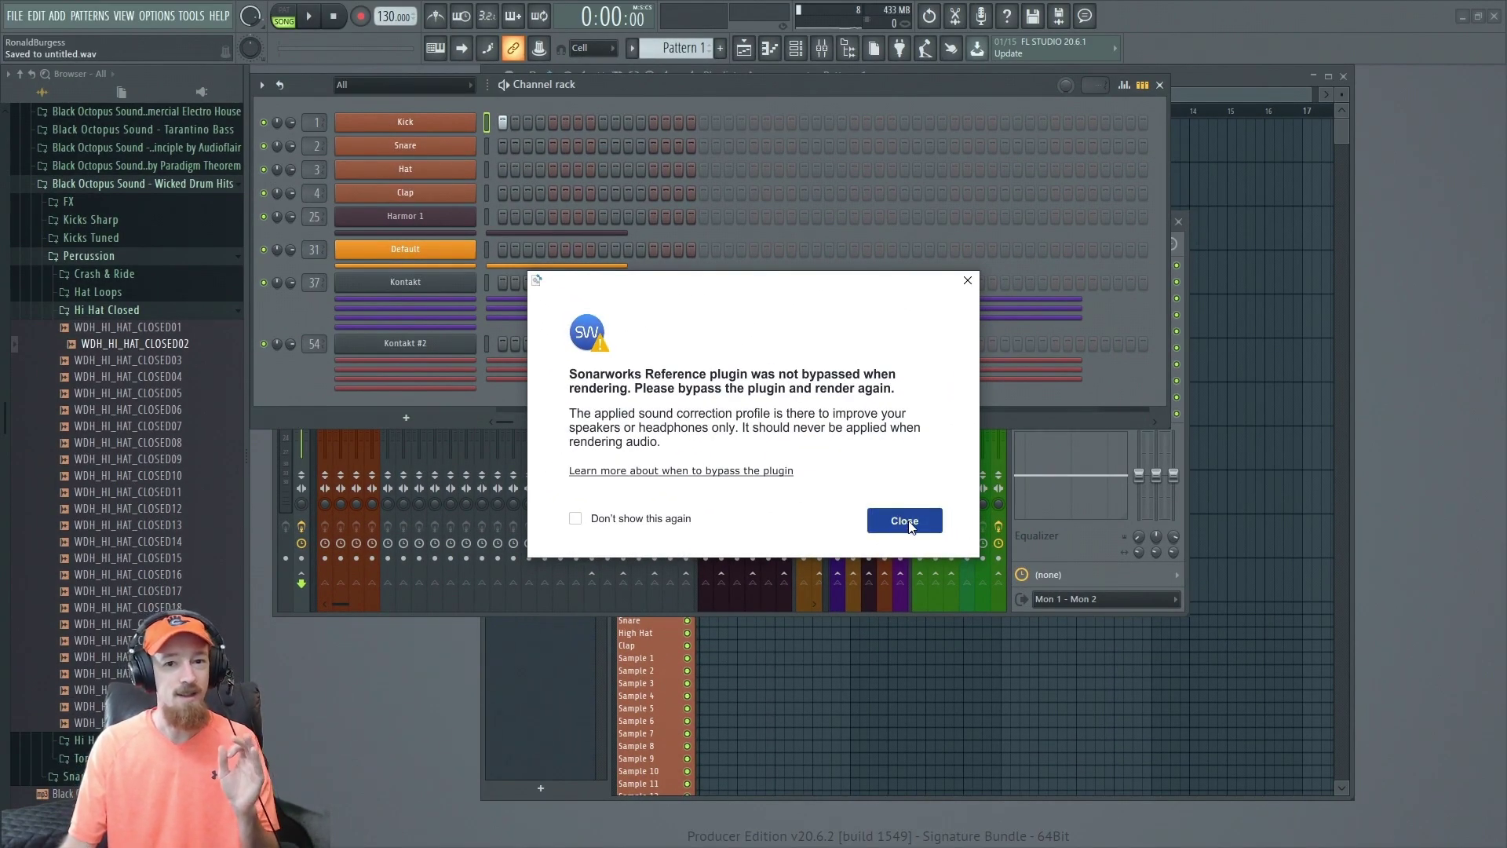
left_click(908, 522)
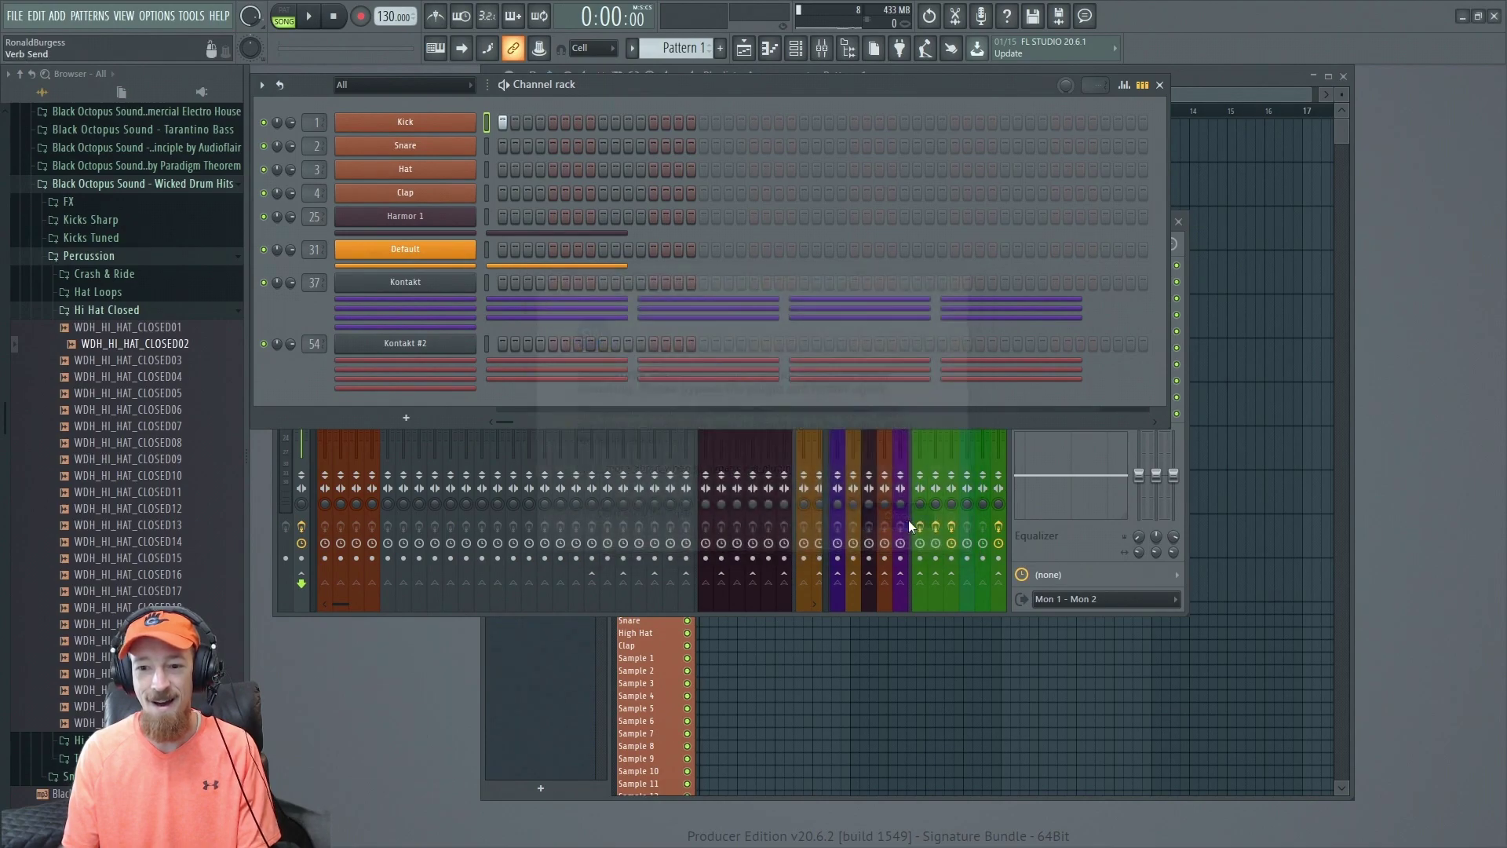
- Disable the Sonarworks Reference 4 effect on the master mixer track and reopen its plugin window
left_click(1080, 534)
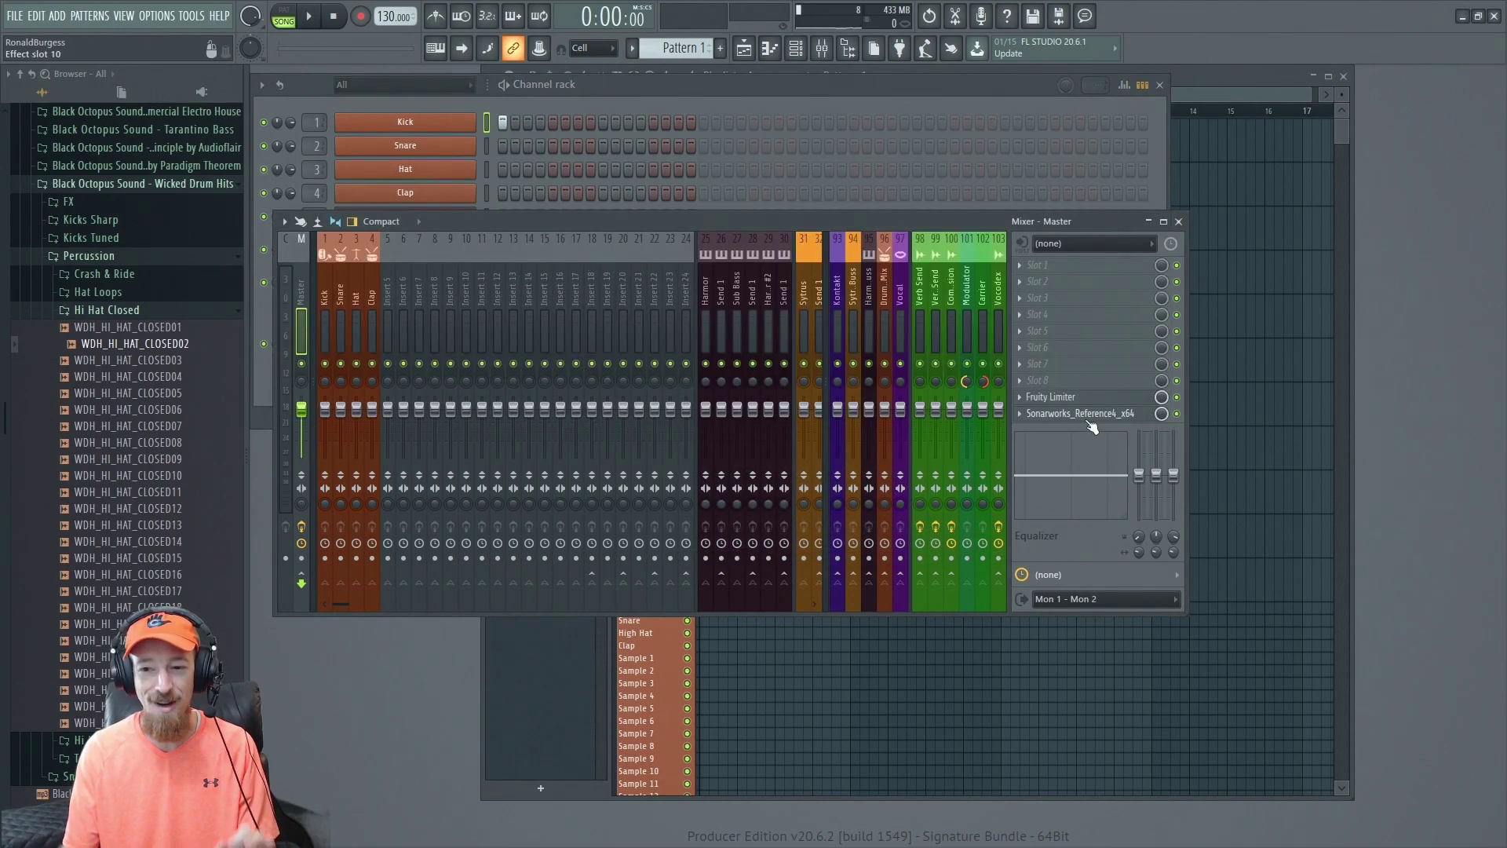
left_click(1175, 414)
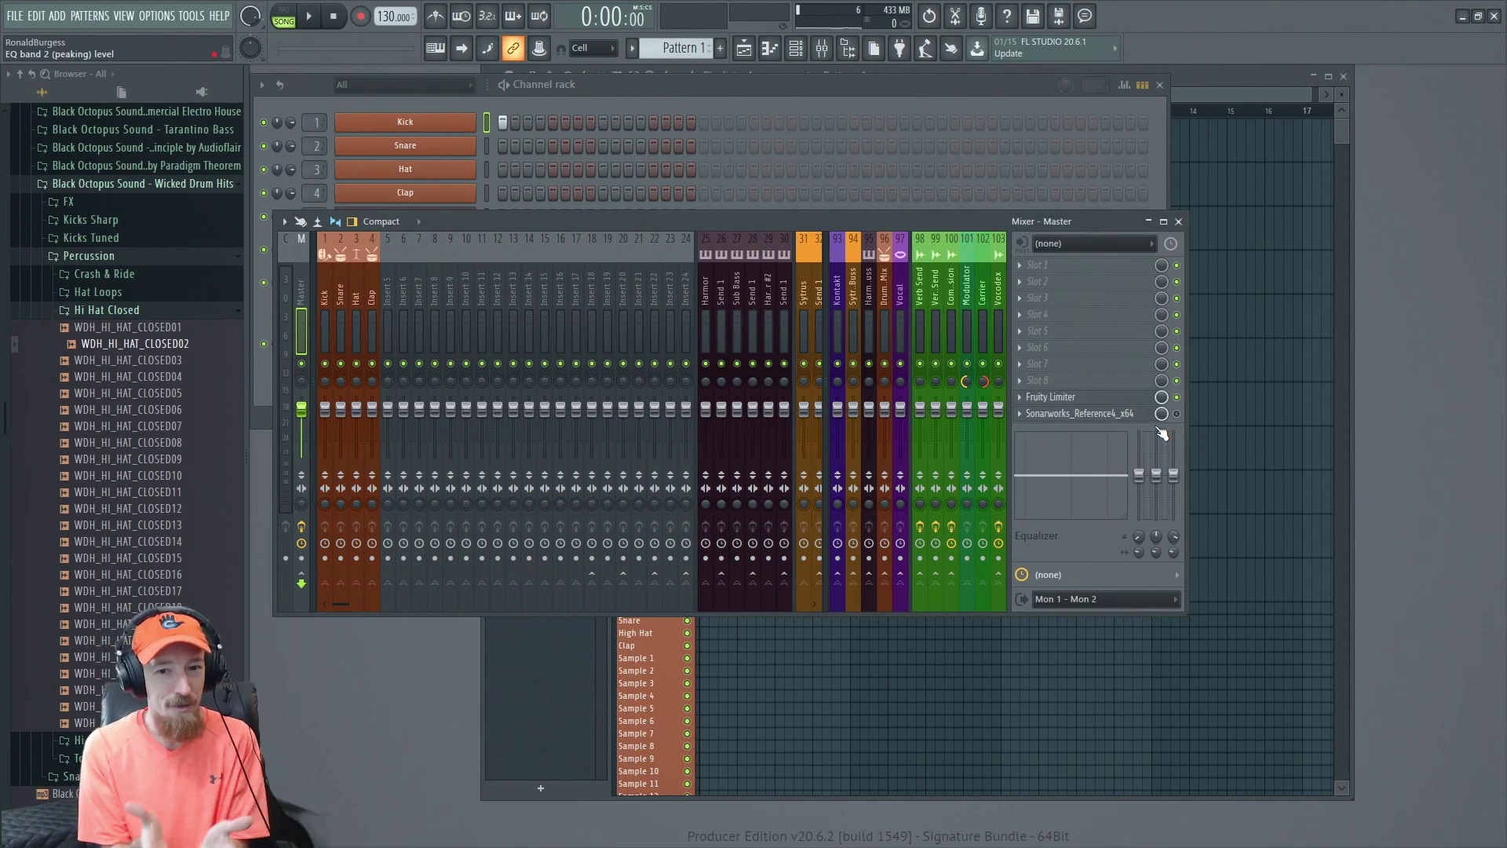
left_click(1147, 414)
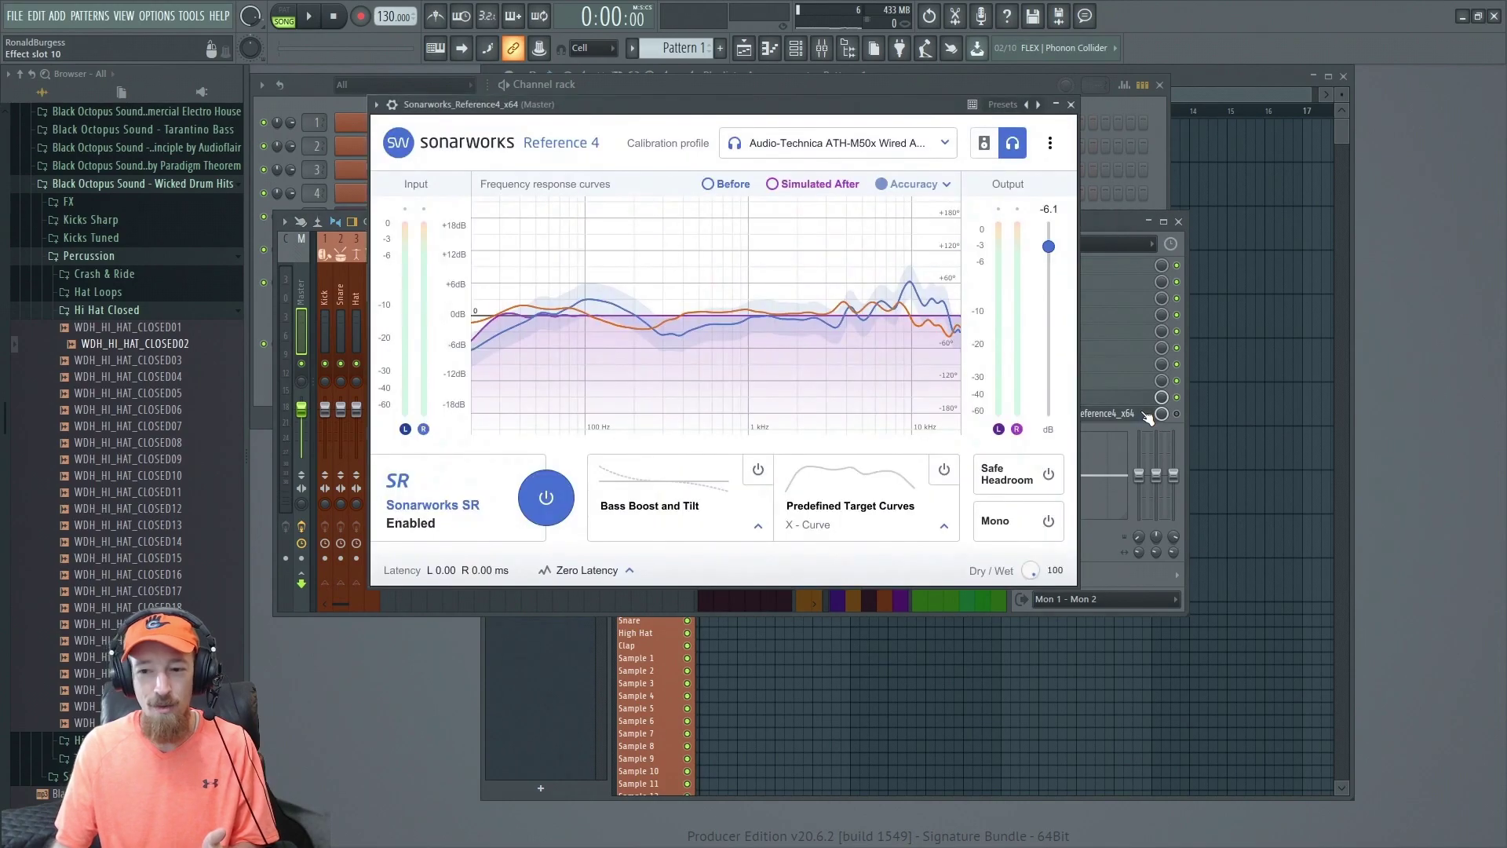
left_click_drag(679, 111, 663, 112)
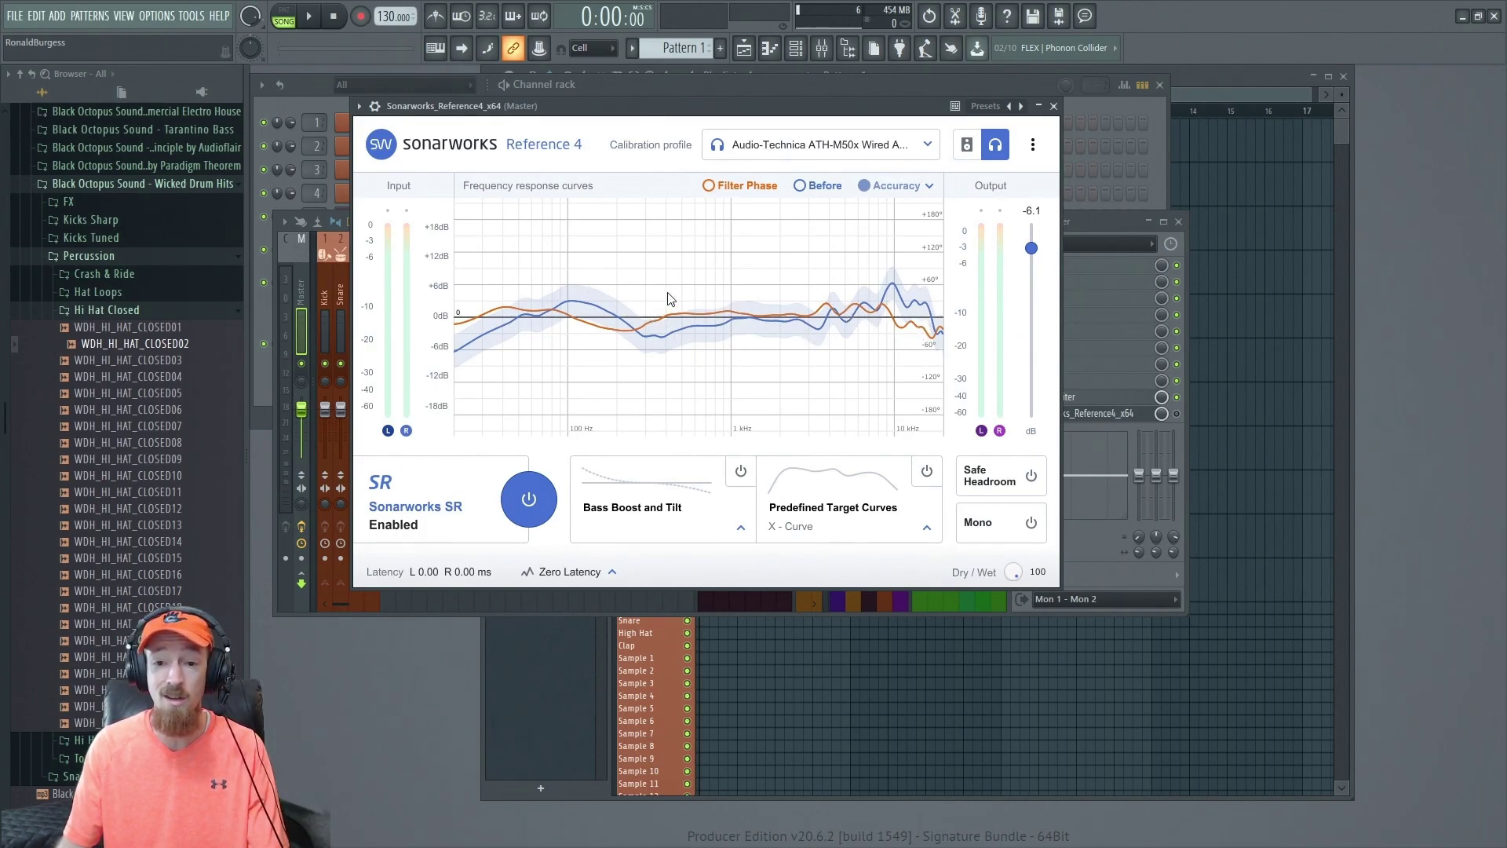
- Try the Linear Phase filter type in the plugin and settle on the Mixed filter type
left_click(582, 571)
left_click(582, 537)
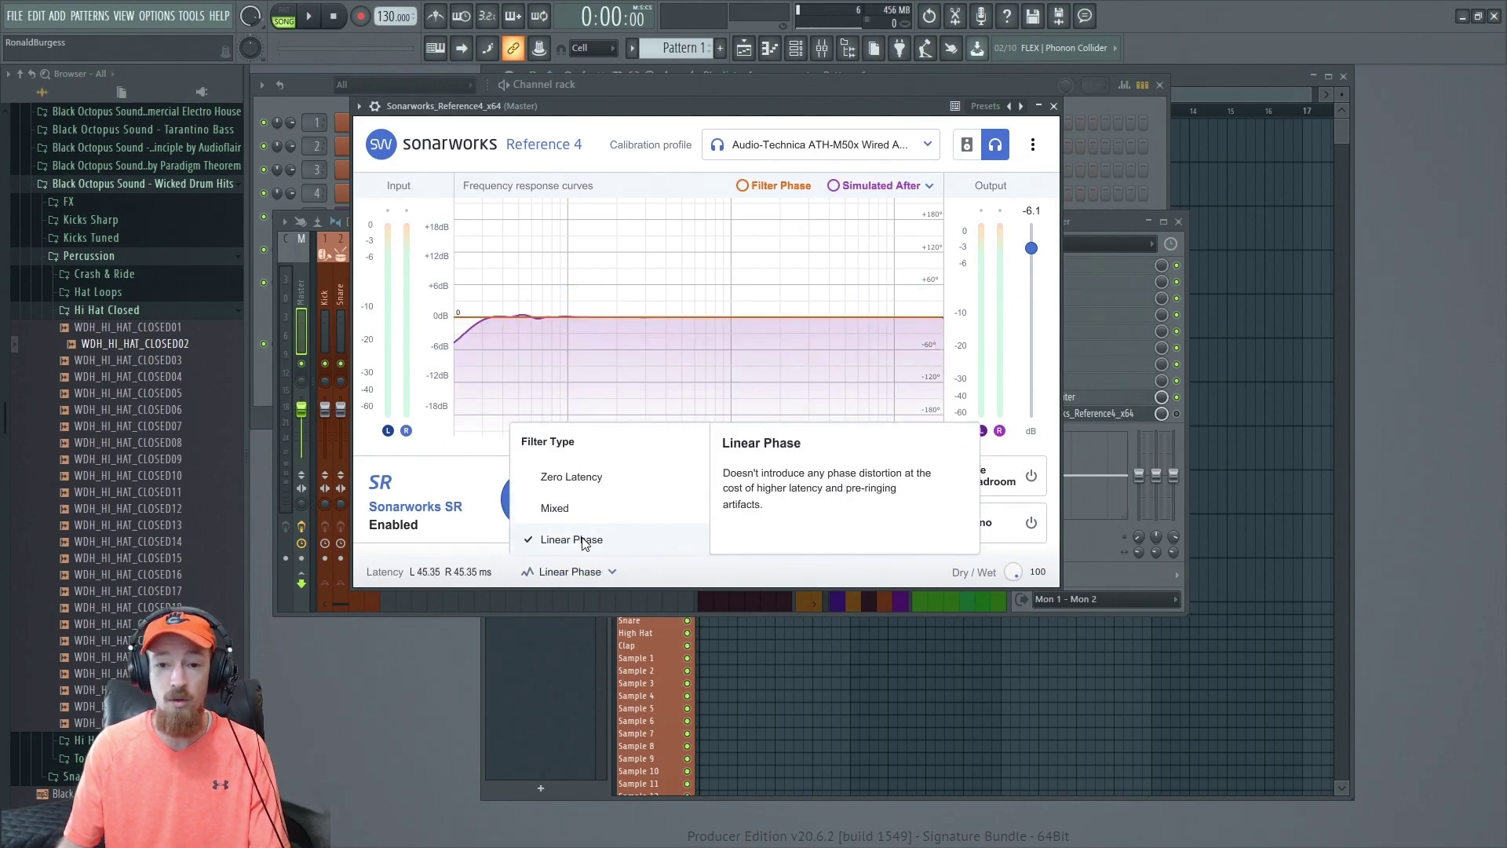
left_click(755, 374)
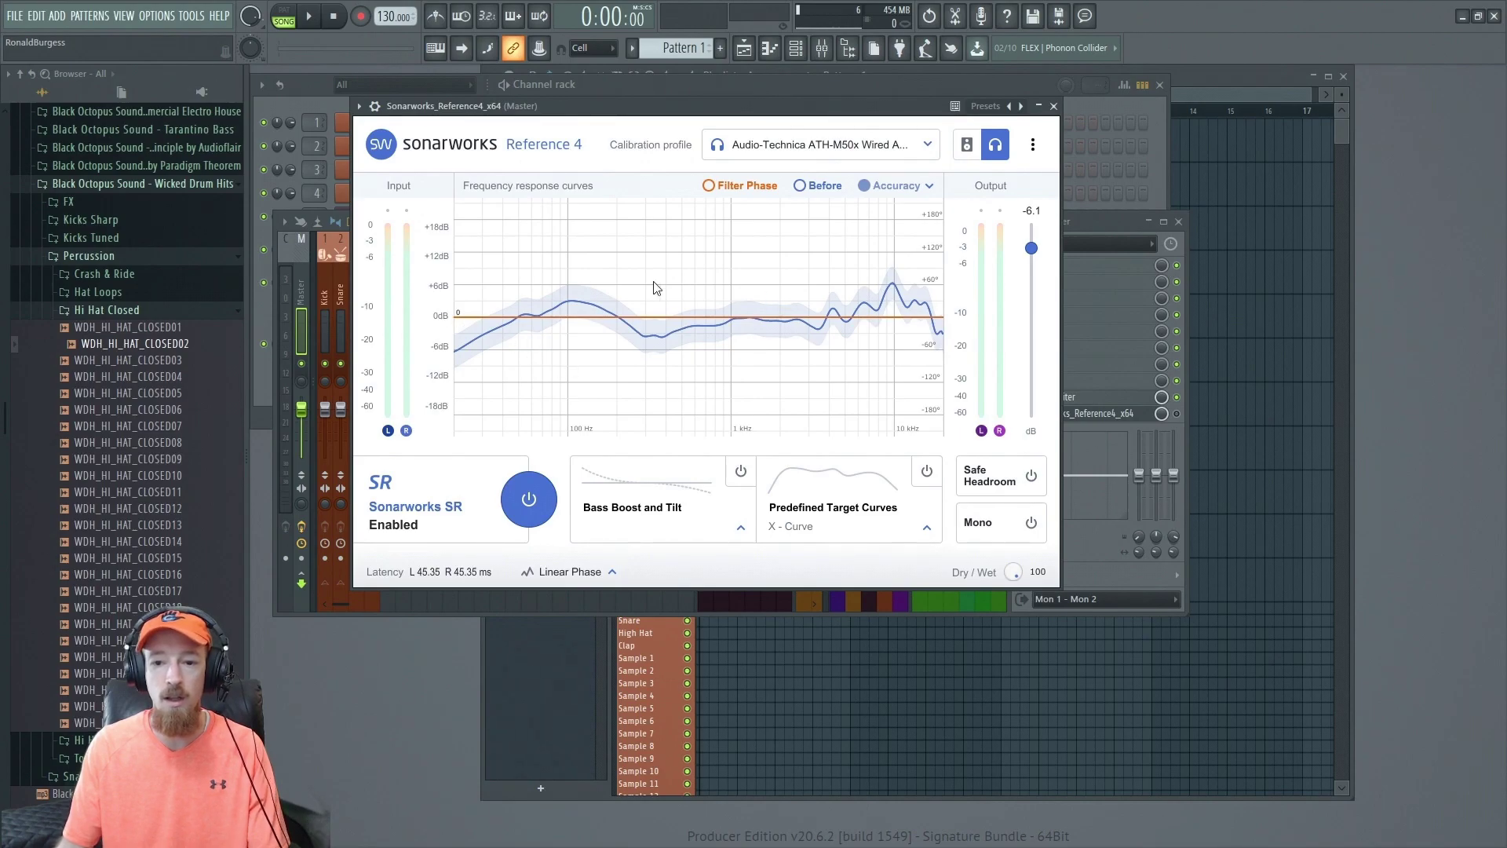
left_click(610, 572)
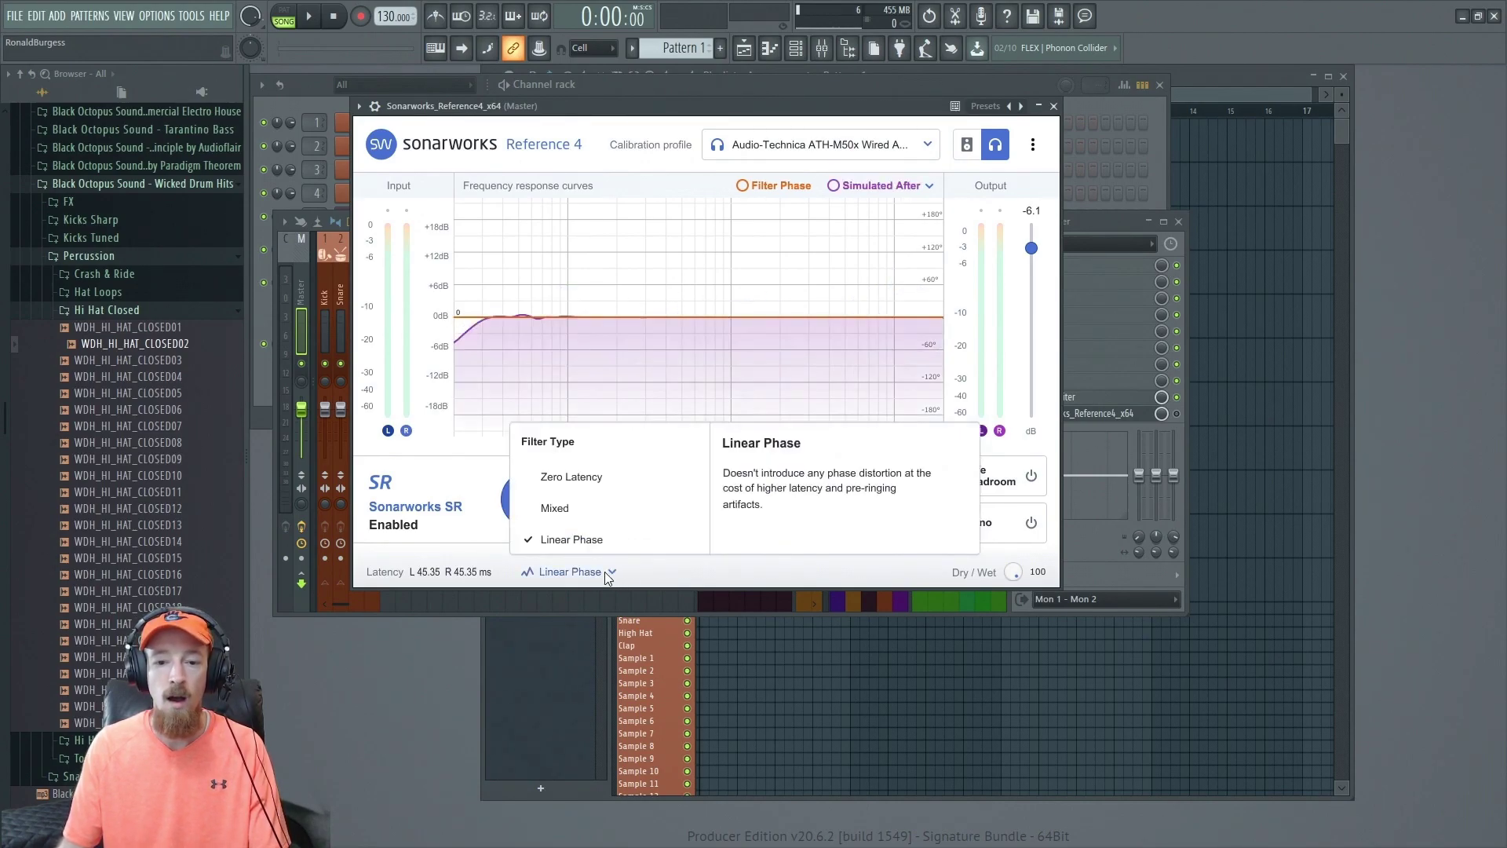
left_click(600, 520)
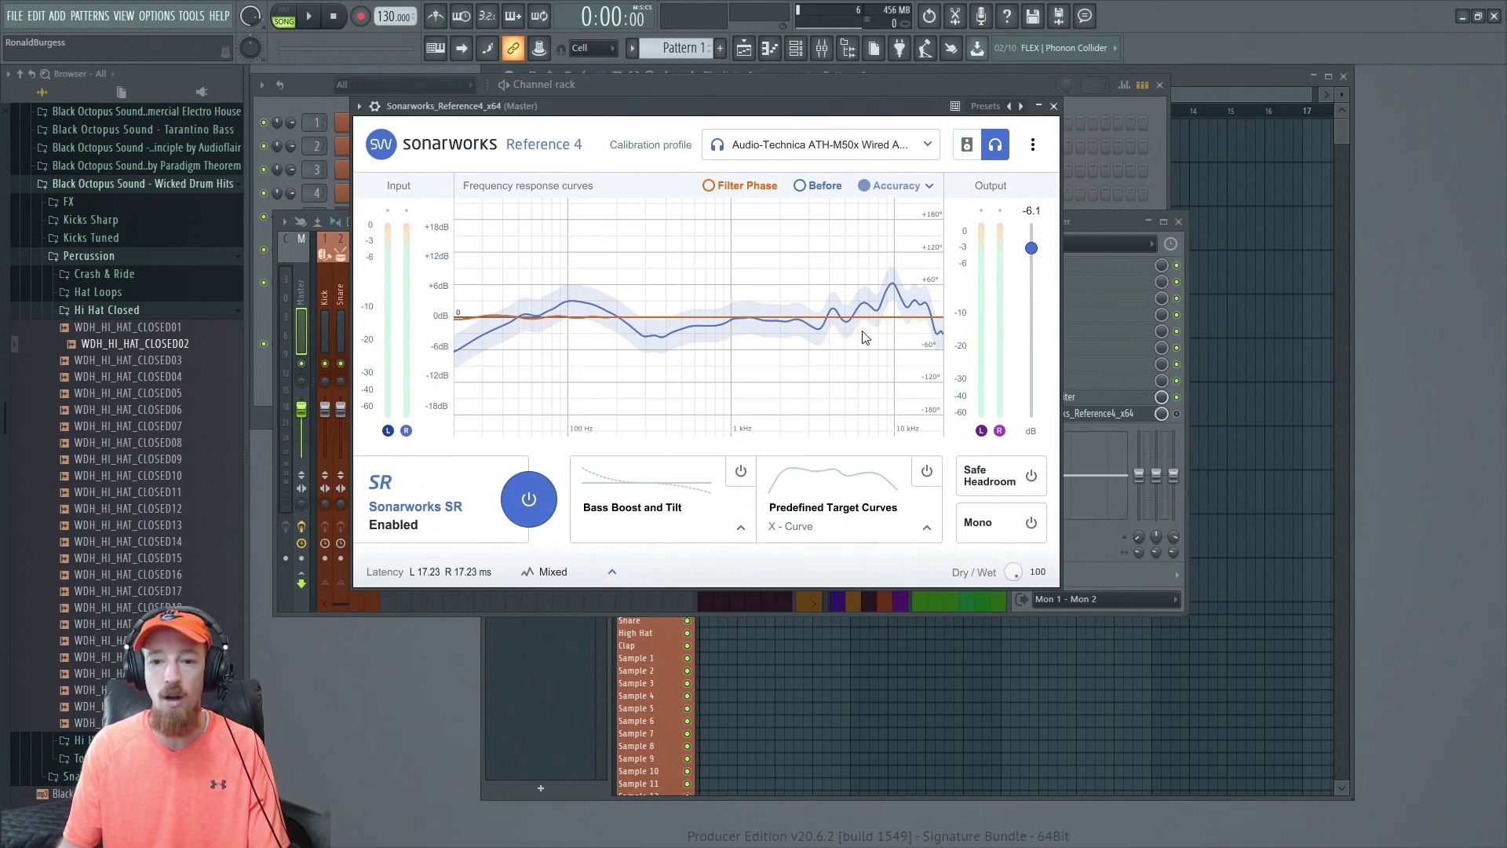
- Show the Correction and Simulated After curves in the frequency response graph
left_click(918, 185)
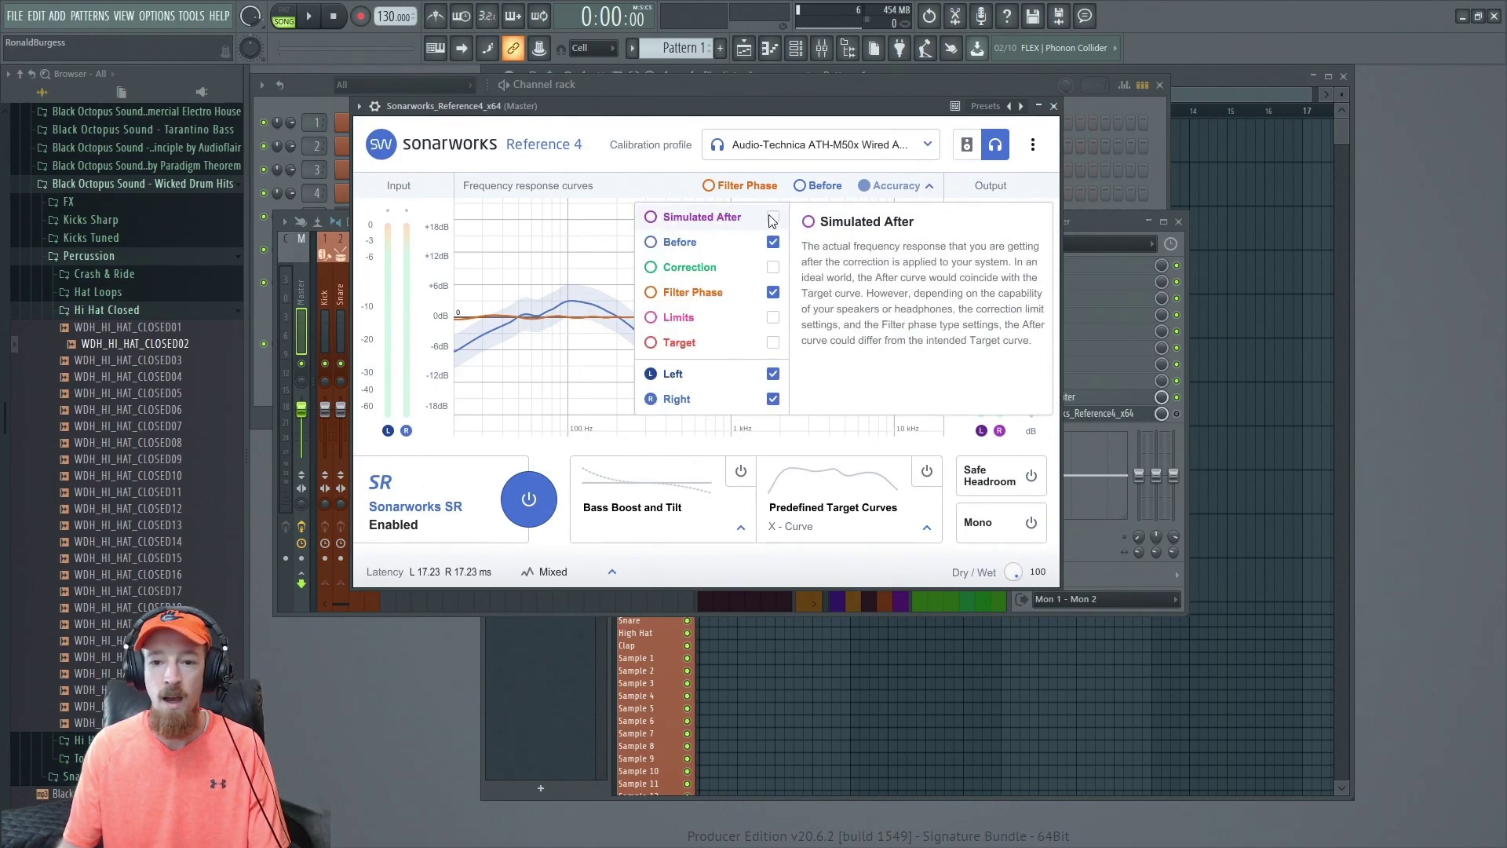
left_click(773, 266)
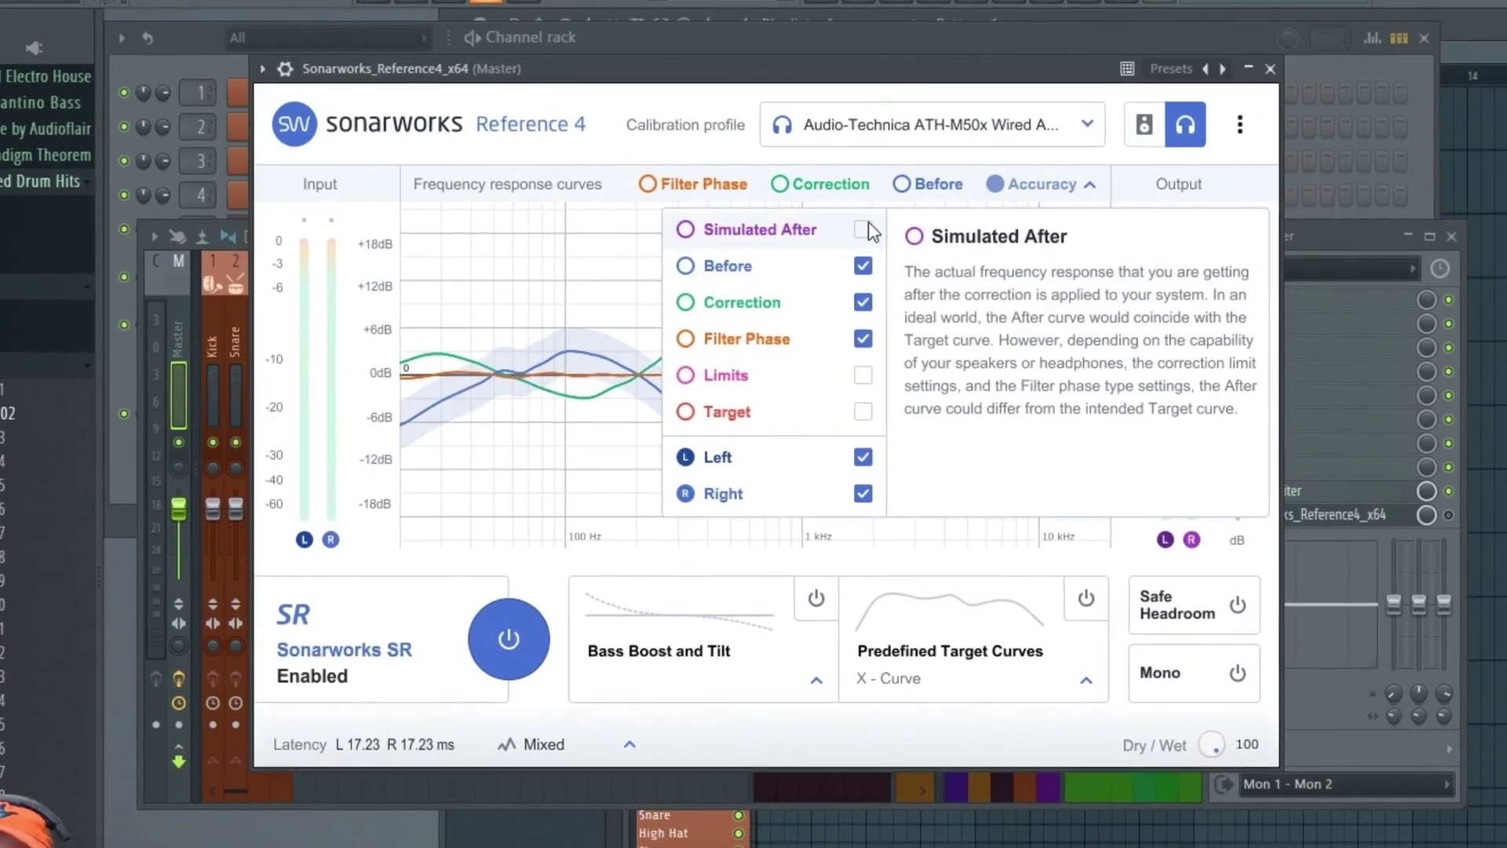
left_click(817, 223)
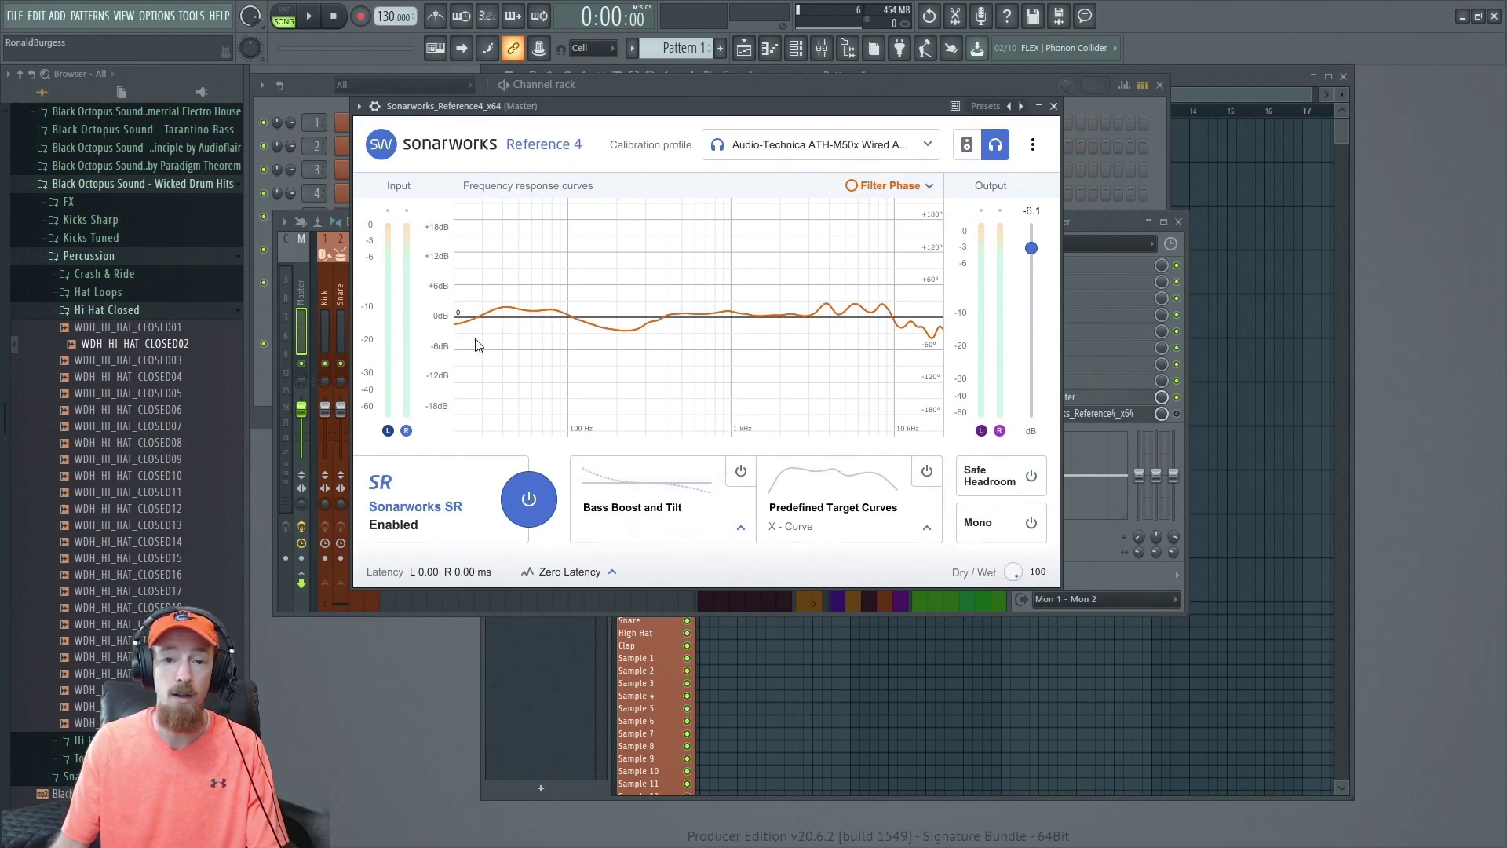
- Try the Linear Phase filter type and switch back to Zero Latency, then nudge the plugin window slightly upward
left_click(567, 570)
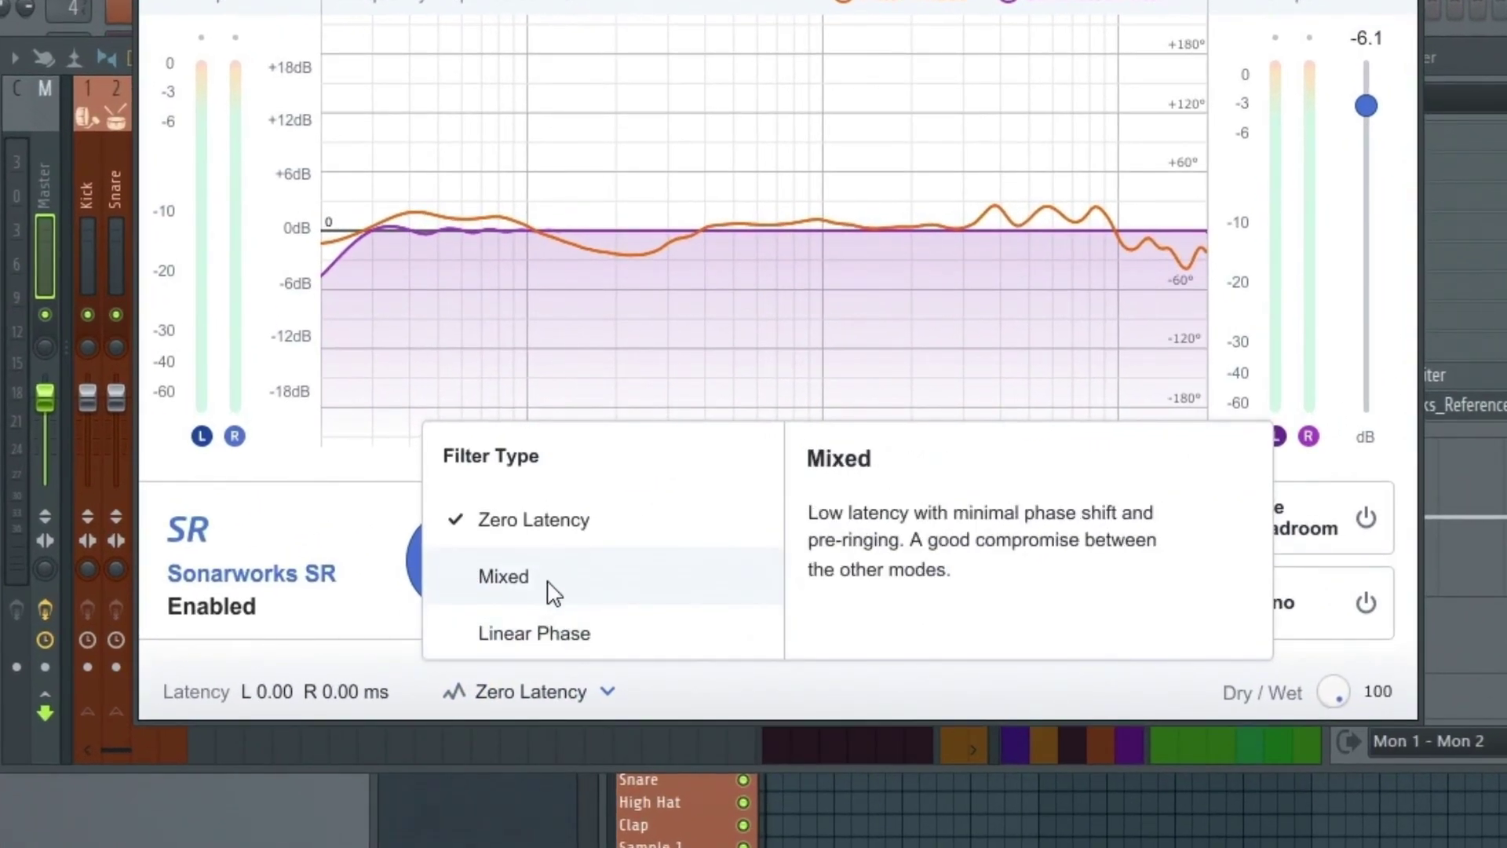
left_click(572, 631)
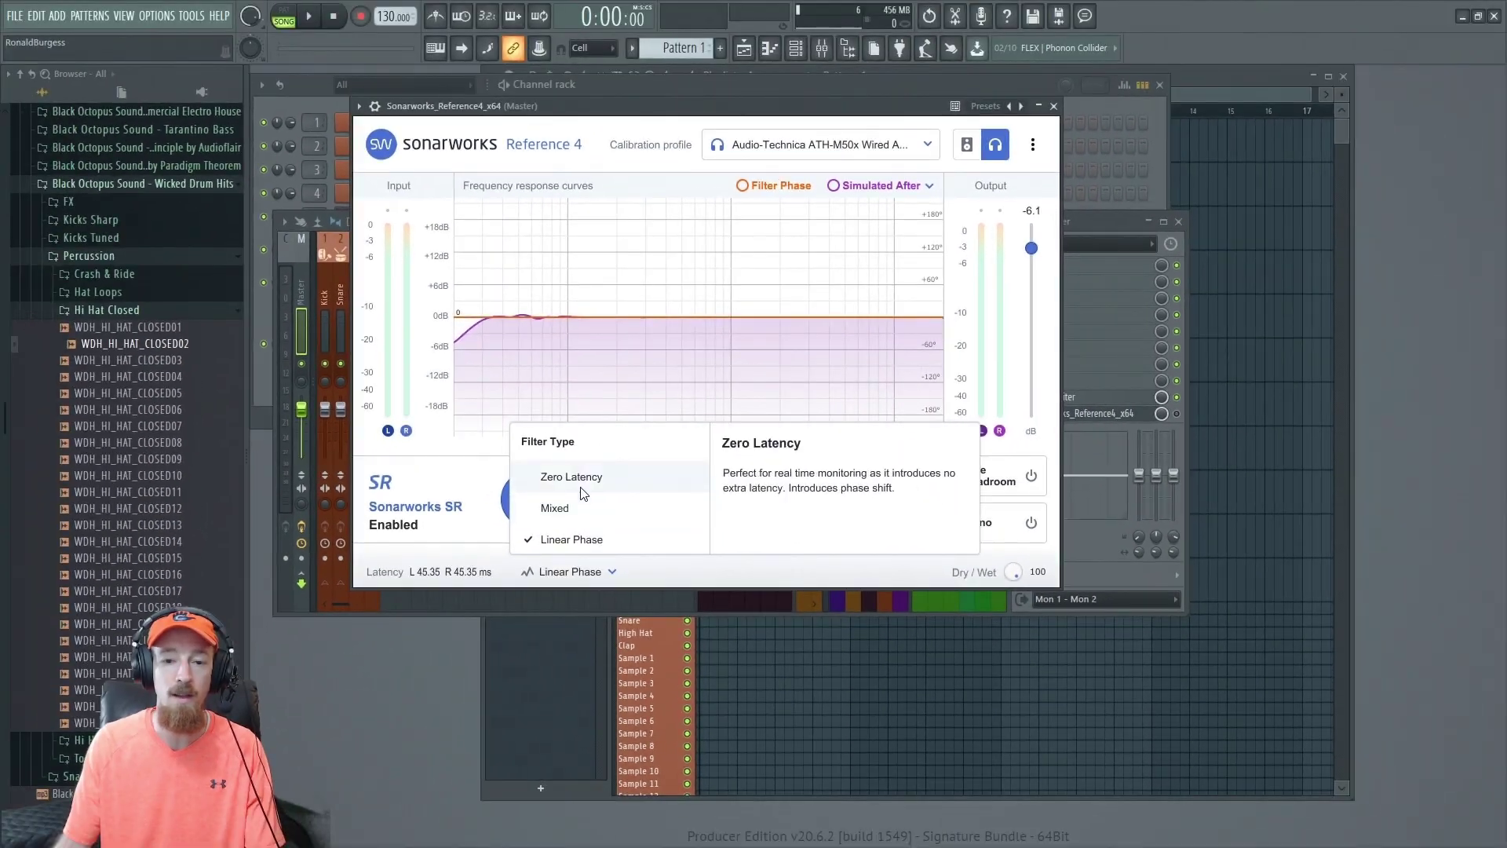
left_click(582, 478)
left_click(609, 324)
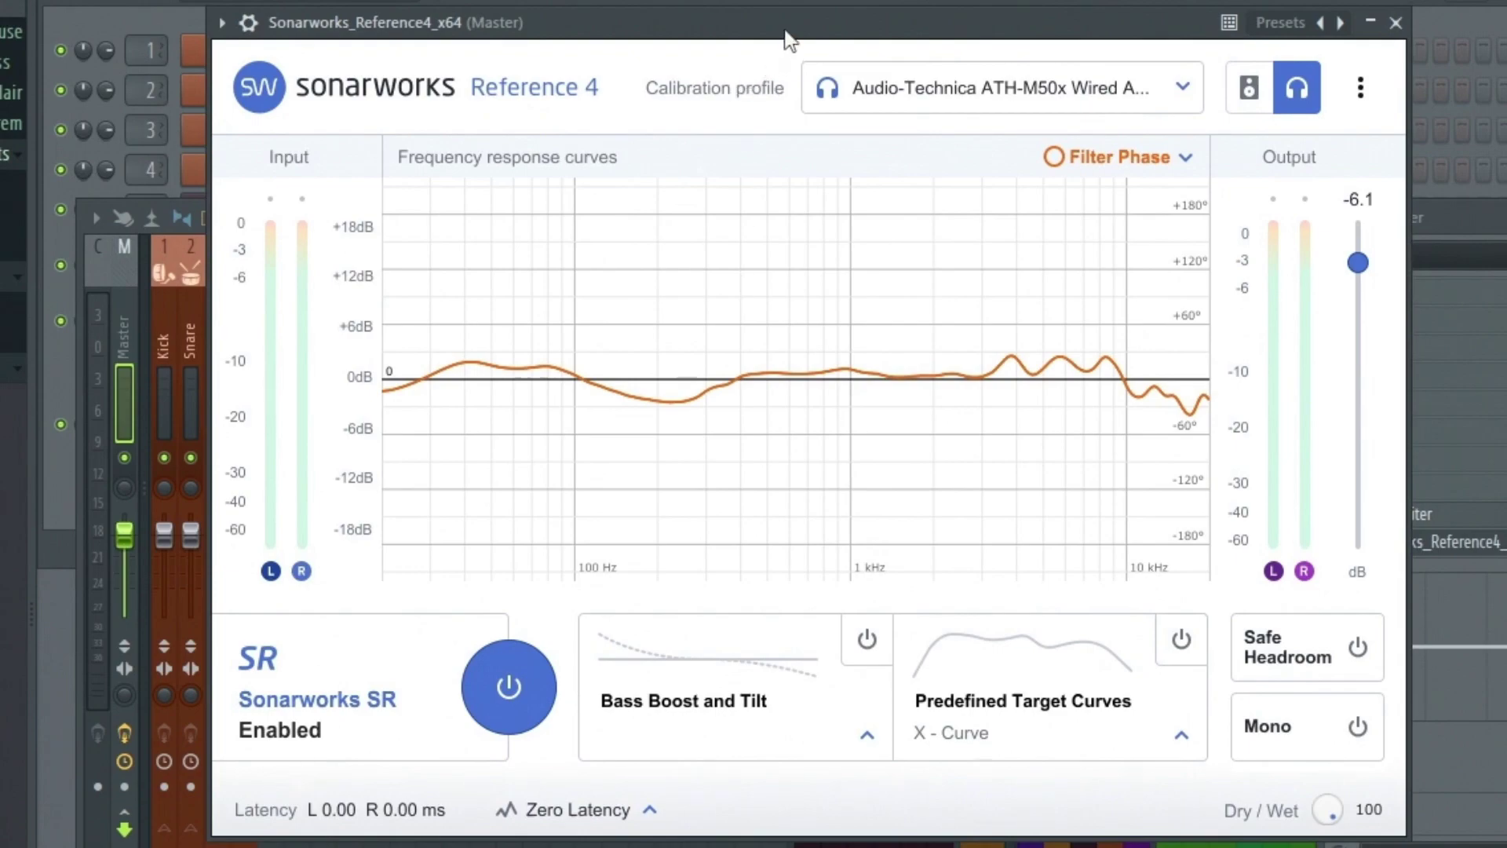
left_click_drag(785, 31, 781, 24)
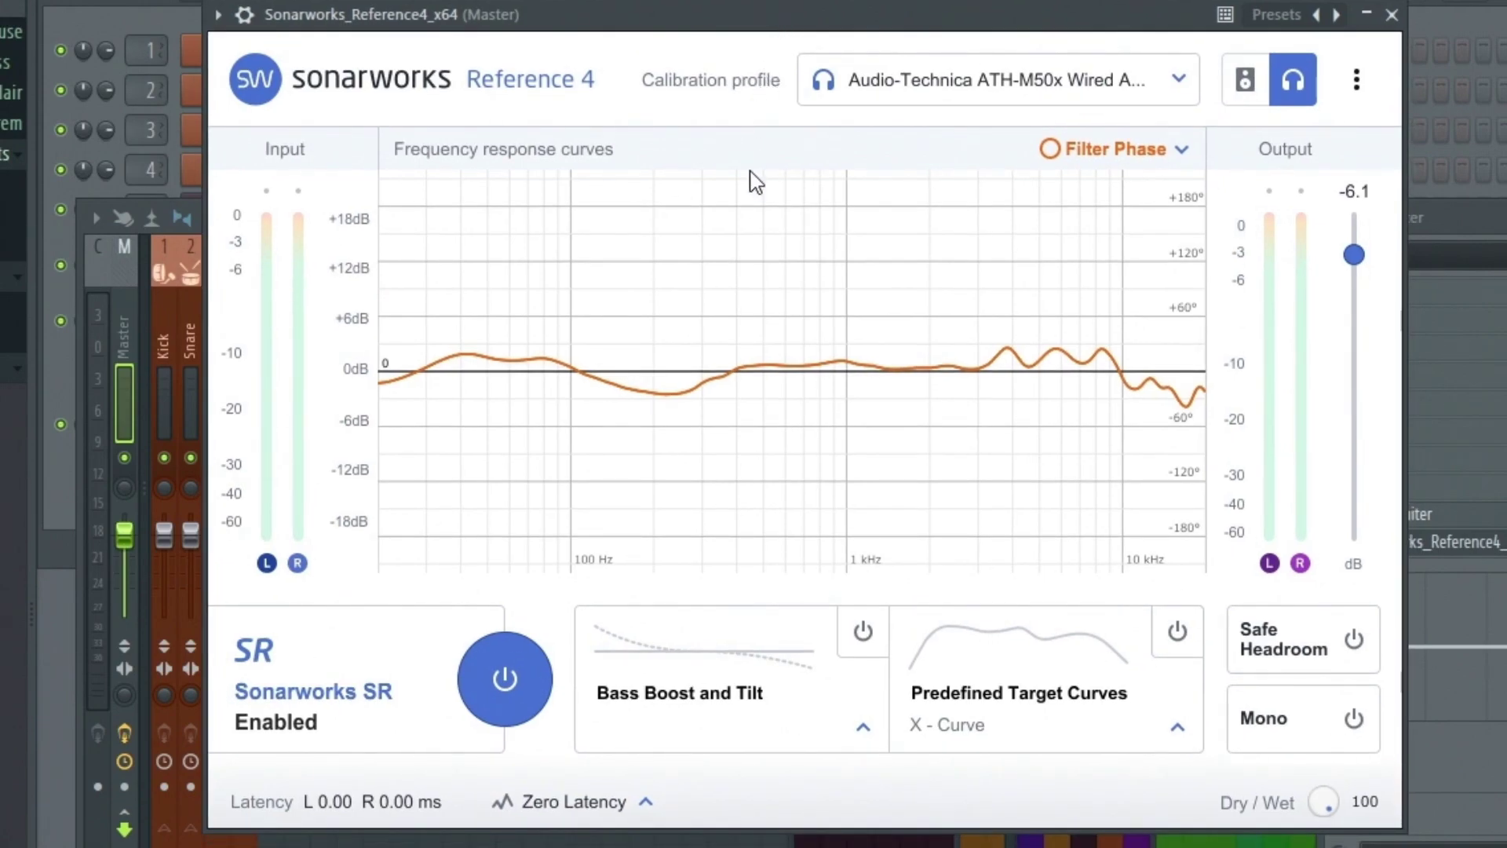